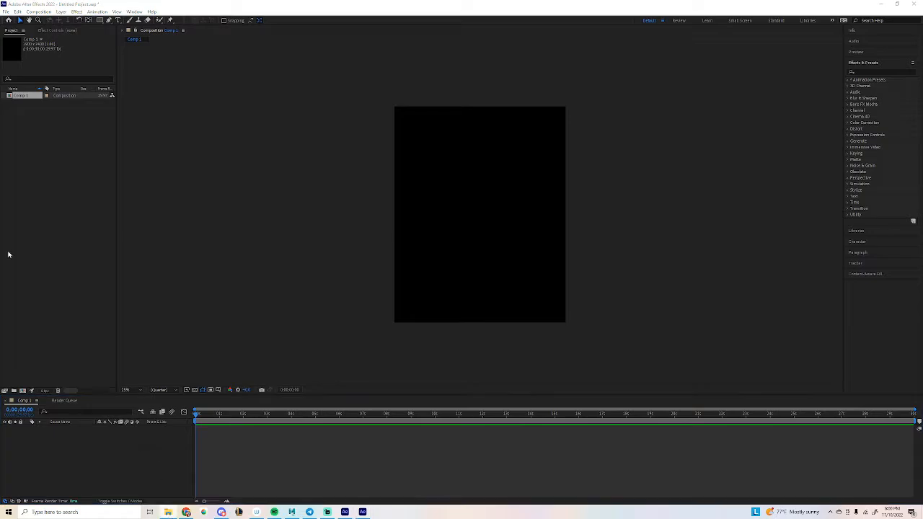
Bring the File Explorer window with the artwork PNG folder into view.
drag(0, 90, 475, 70)
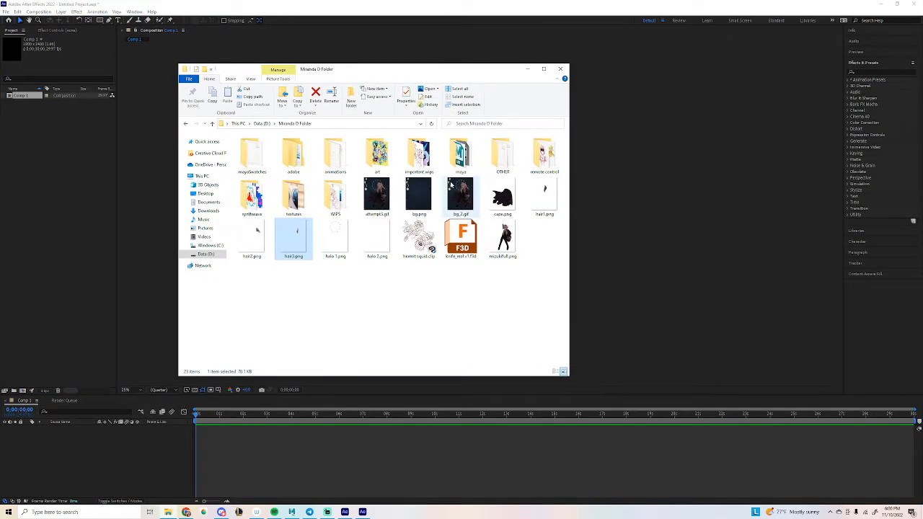
Preview cape.png, hair2.png and hair3.png in Photos.
click(495, 197)
double_click(495, 198)
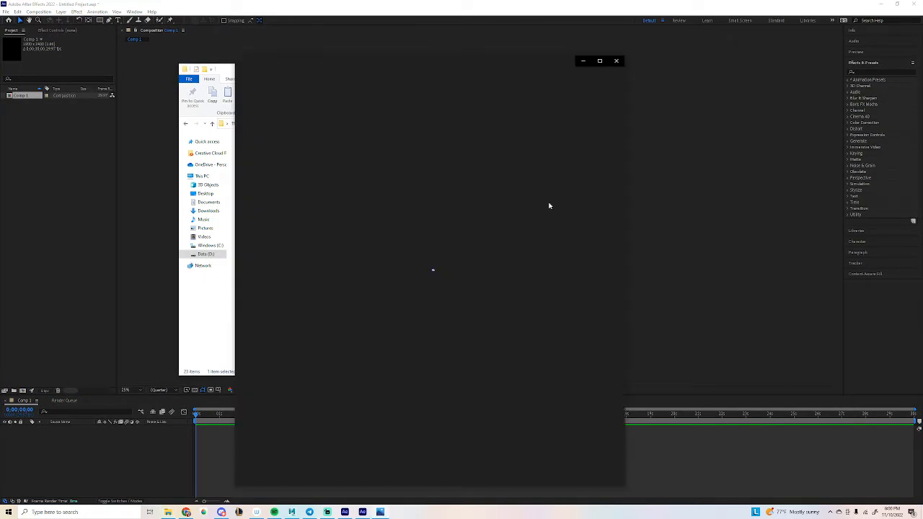
click(251, 237)
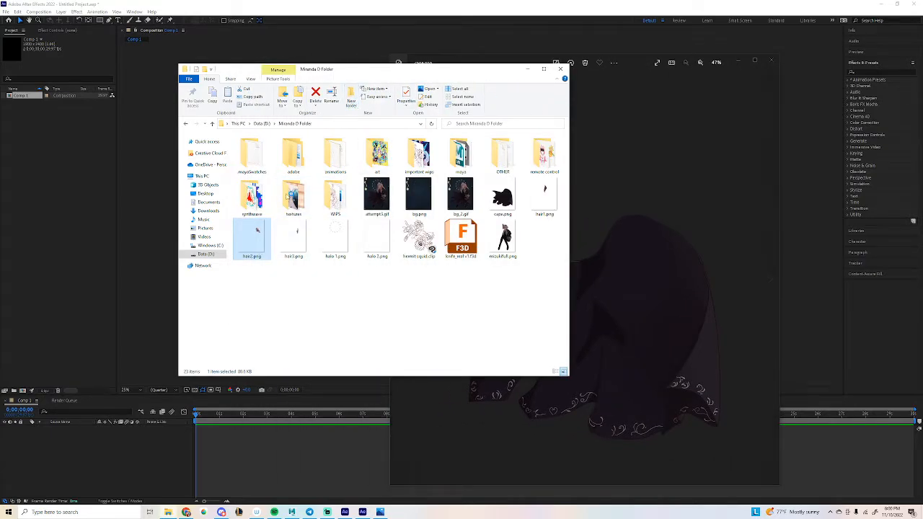
click(671, 70)
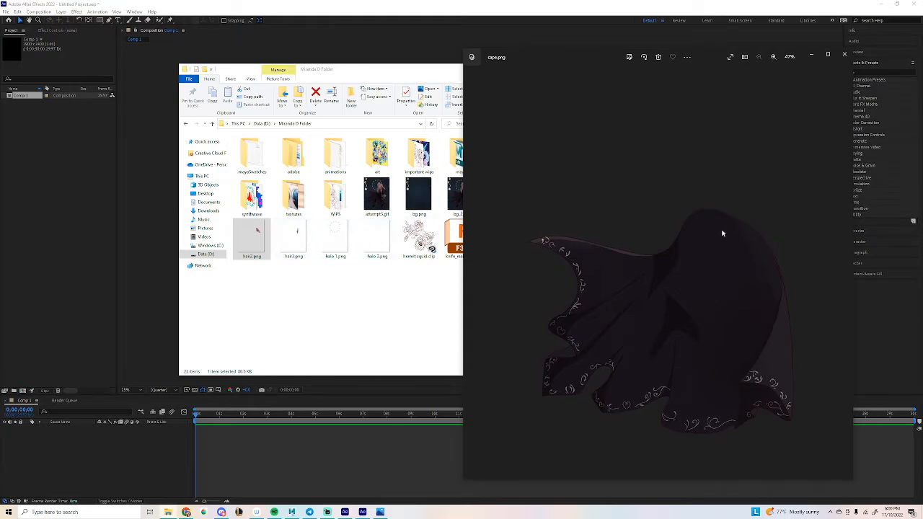
click(284, 245)
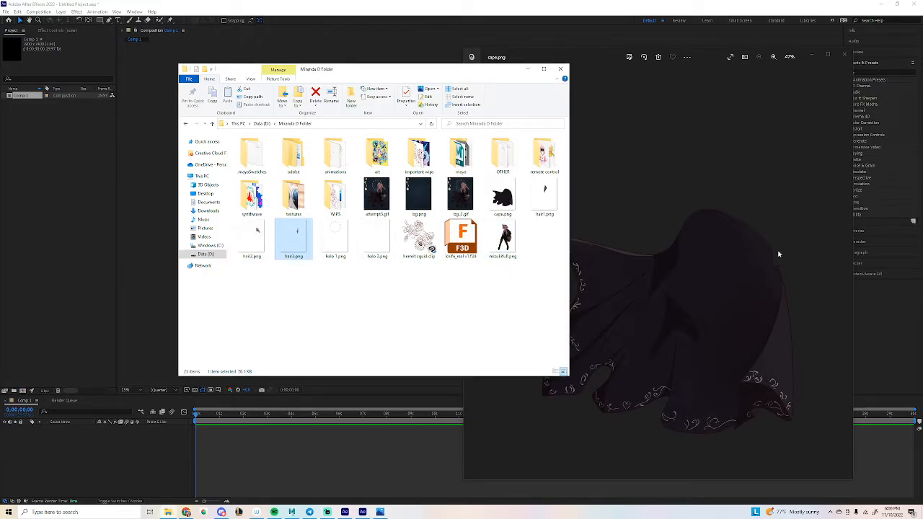
click(779, 267)
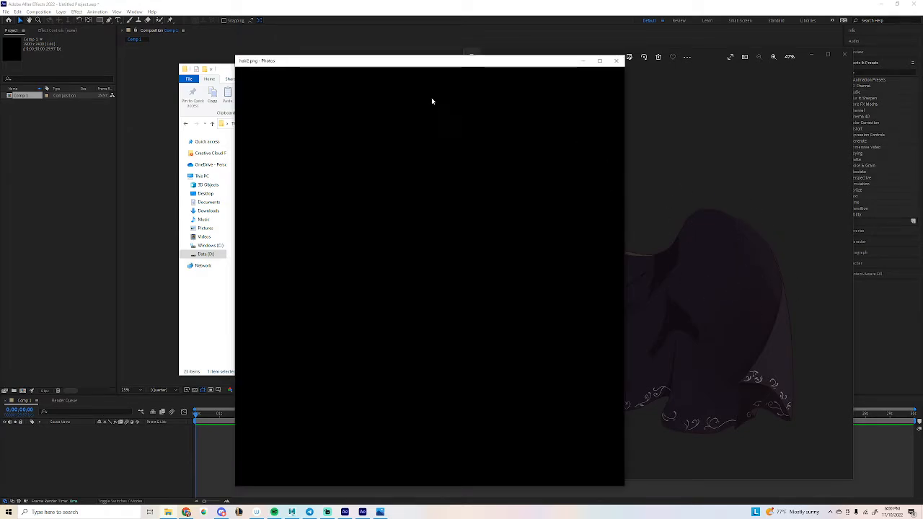
Close the hair2 and hair3 previews, move Explorer aside, and return to After Effects.
drag(418, 60, 276, 56)
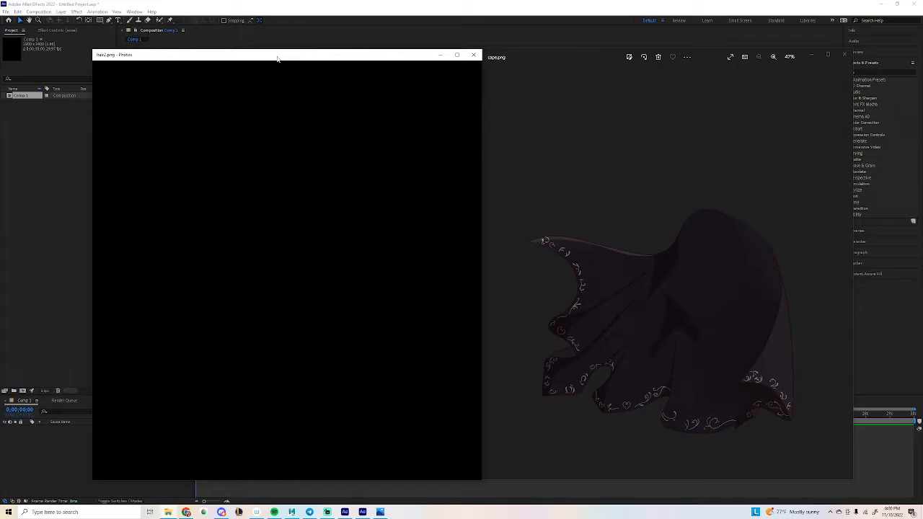
click(475, 57)
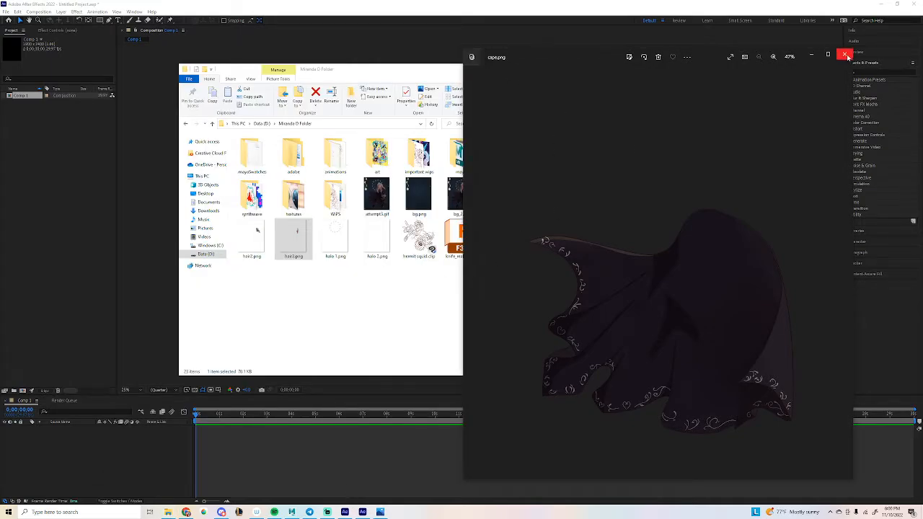
drag(411, 73, 0, 126)
click(224, 7)
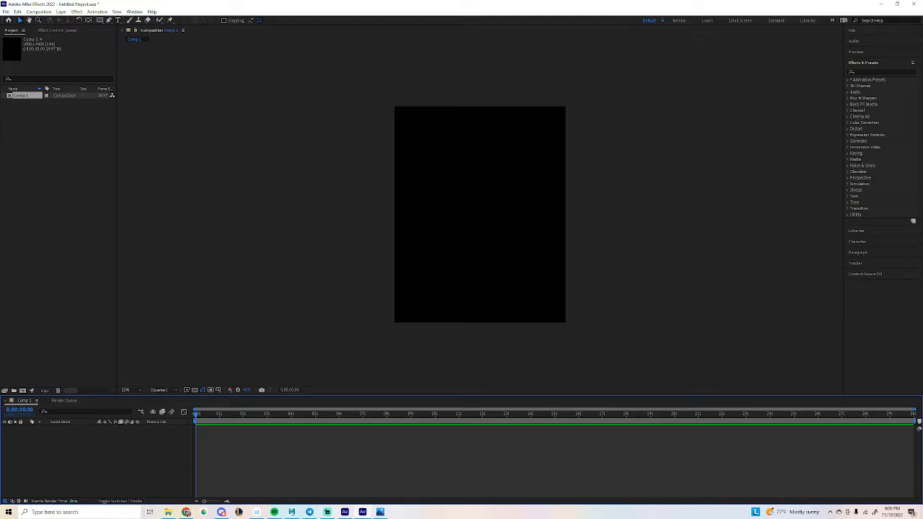
click(379, 512)
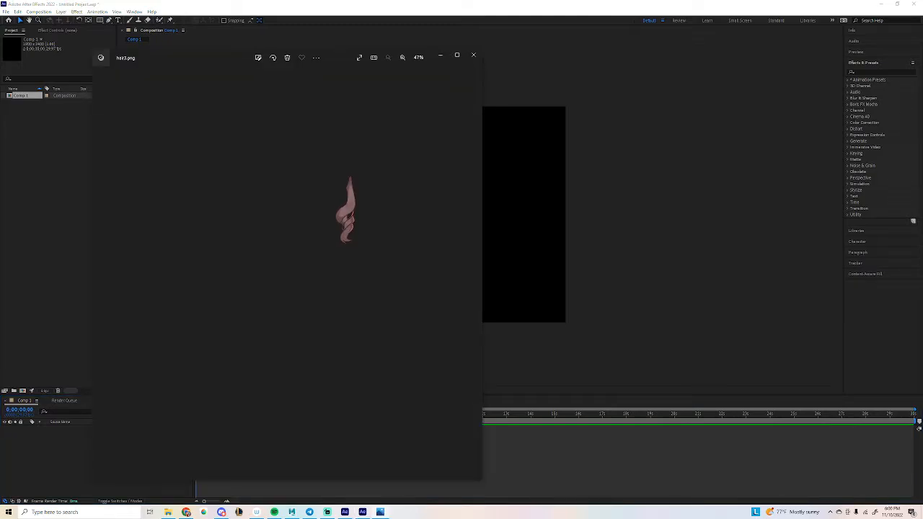
click(472, 55)
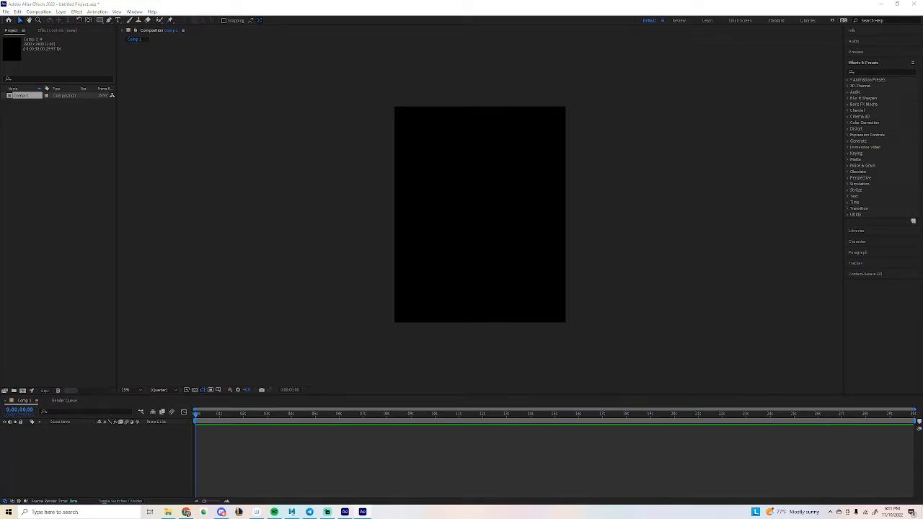
Drop bg.png, both halo images and cape.png into Comp 1, undoing the stray character drop.
drag(498, 251, 494, 268)
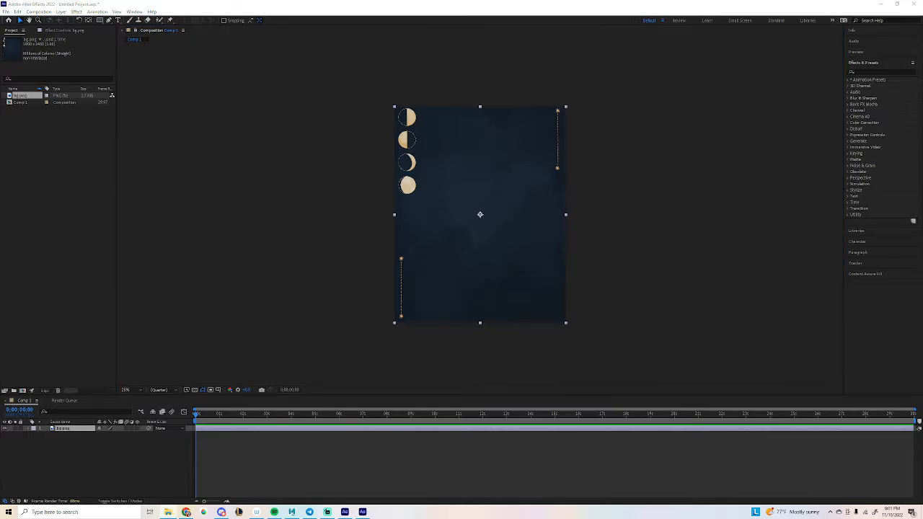
drag(503, 201, 536, 195)
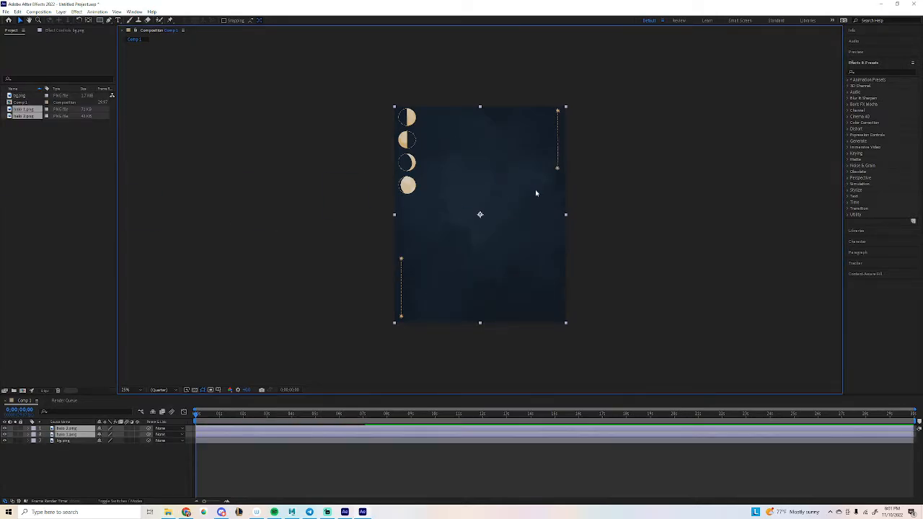
drag(464, 220, 464, 219)
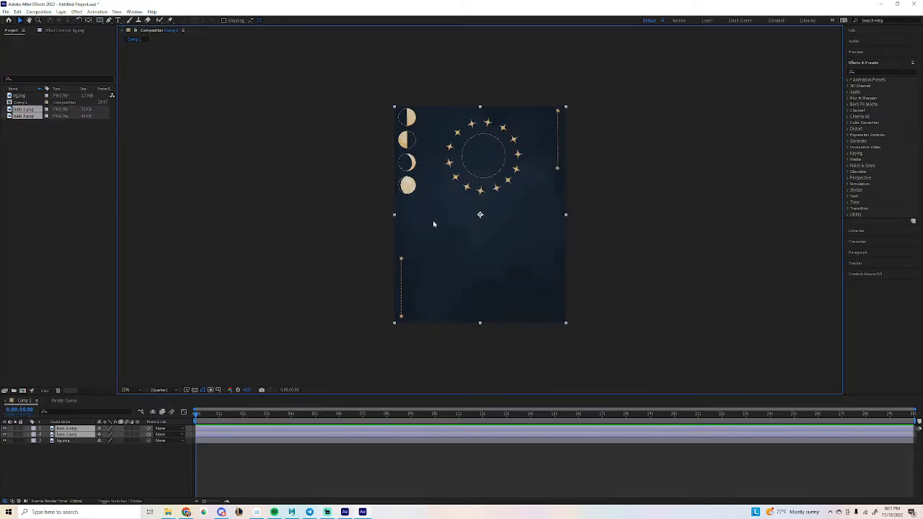
drag(490, 277, 490, 277)
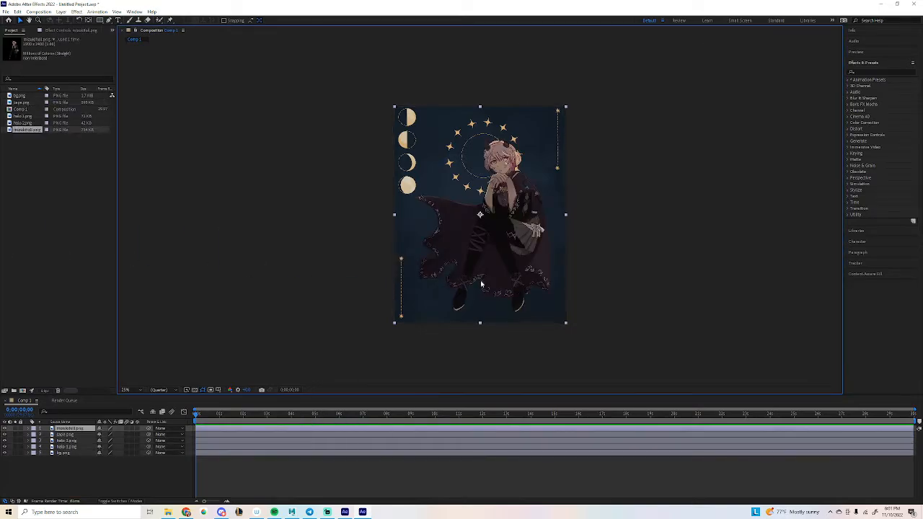
key(ctrl+z)
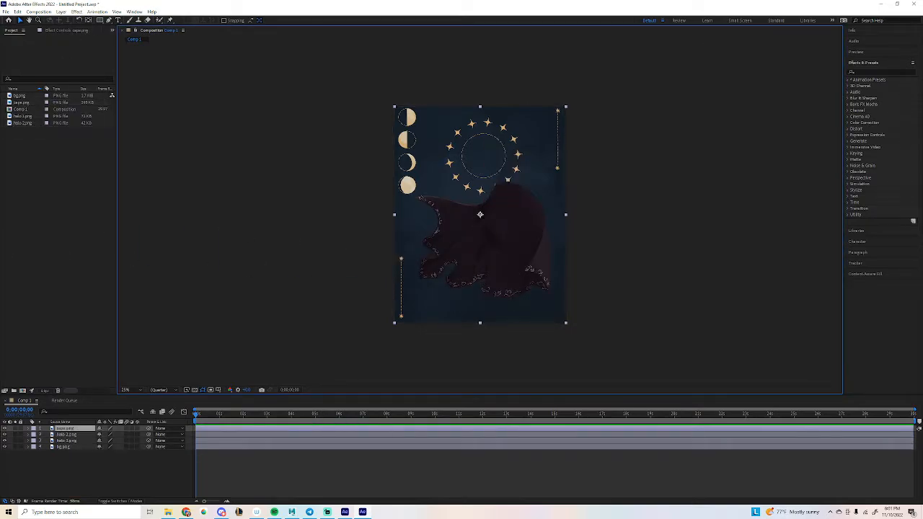
Add hair1.png and hair2.png as layers of the composition.
key(alt+Tab)
drag(454, 165, 480, 191)
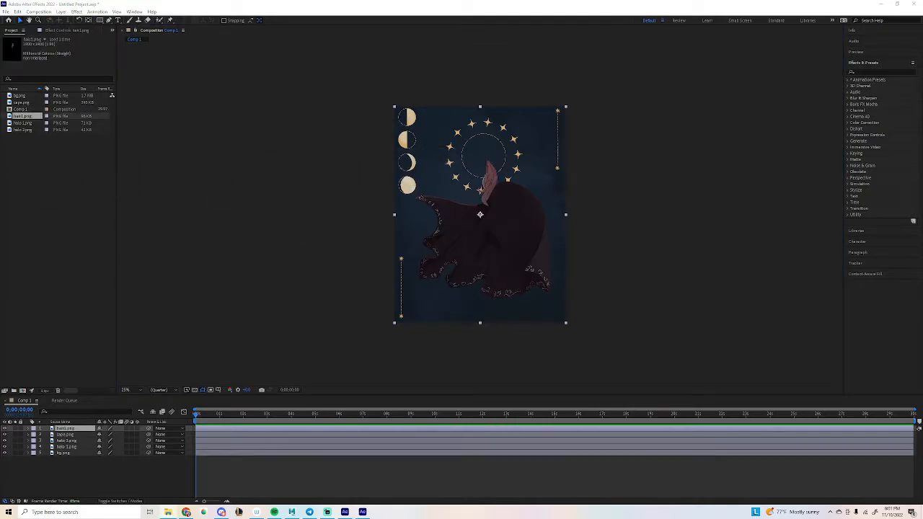
drag(416, 145, 416, 145)
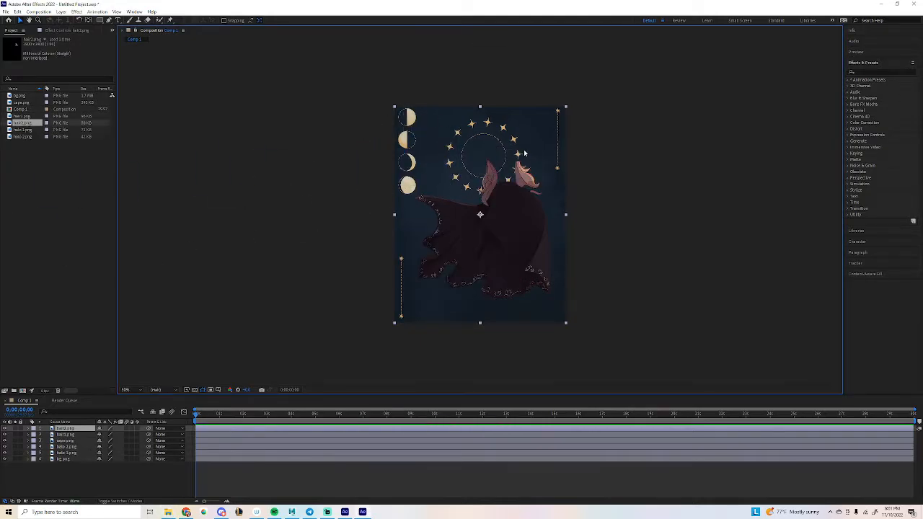
scroll(528, 124, up, 2)
drag(528, 125, 447, 210)
scroll(447, 206, up, 1)
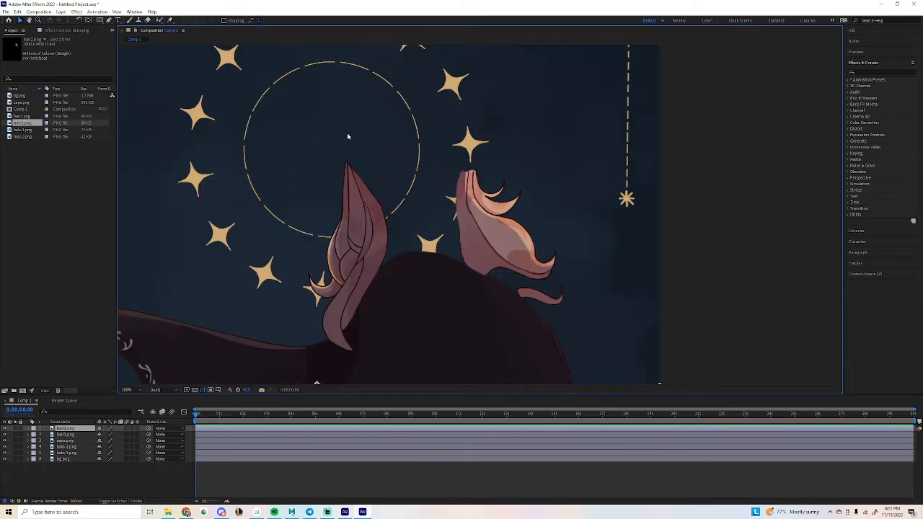
Add mizukihall.png, re-dropped after deleting it, and hair3.png as layers, zooming out to 50%.
scroll(343, 213, up, 1)
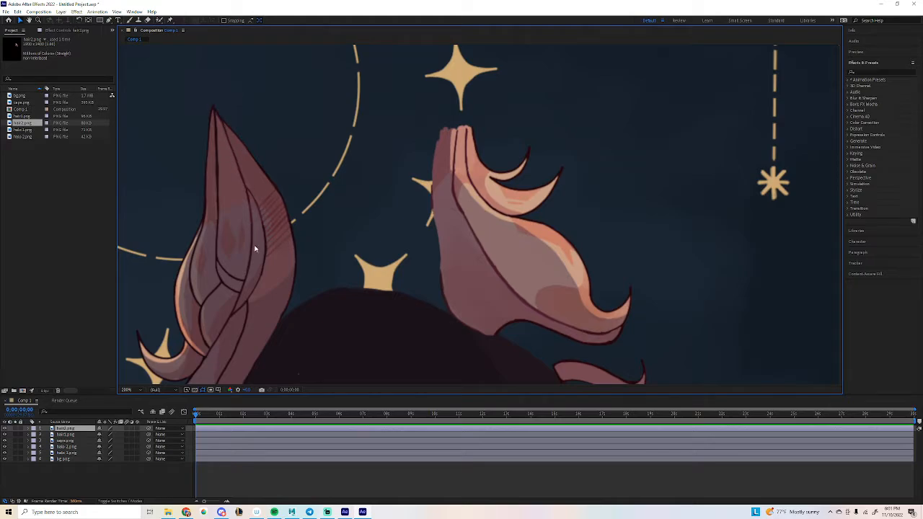
scroll(256, 252, down, 1)
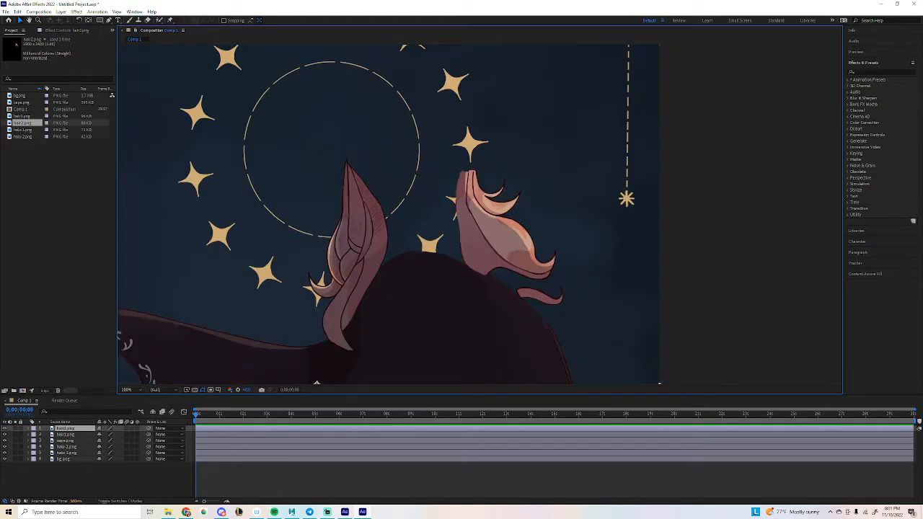
drag(922, 216, 475, 210)
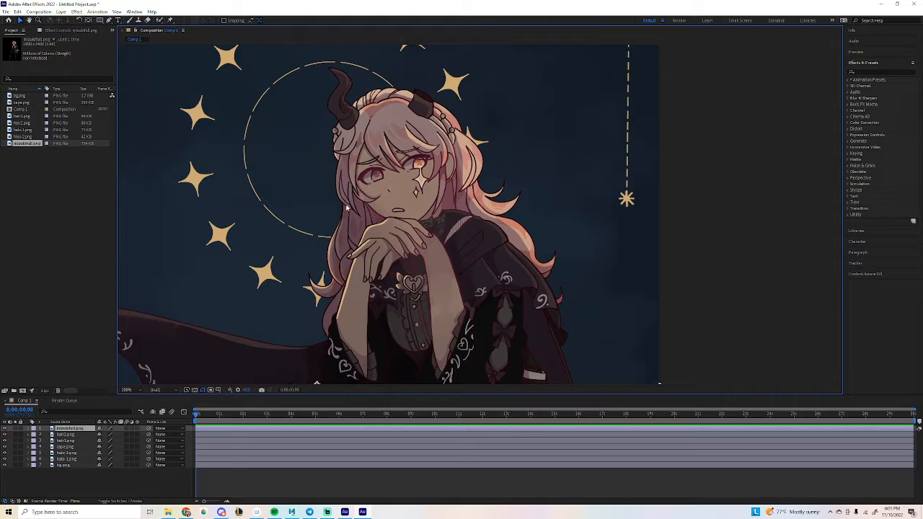
key(Delete)
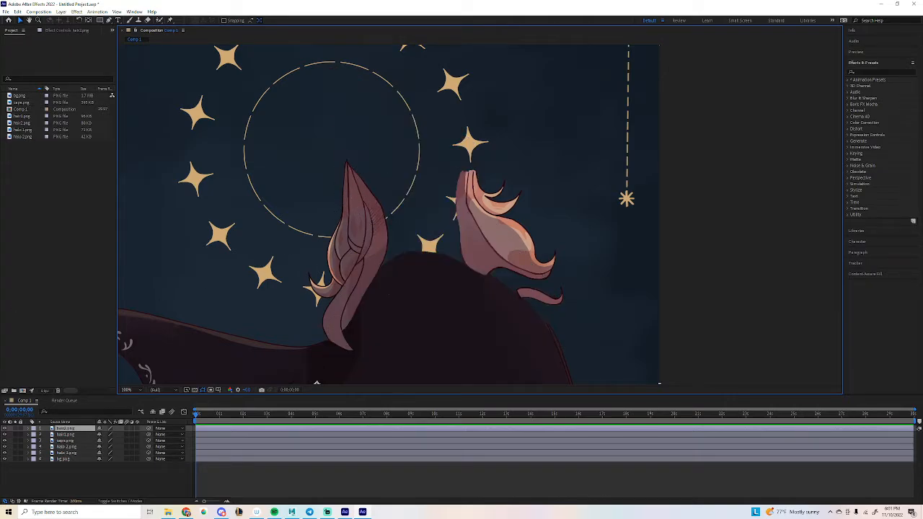
drag(363, 288, 335, 310)
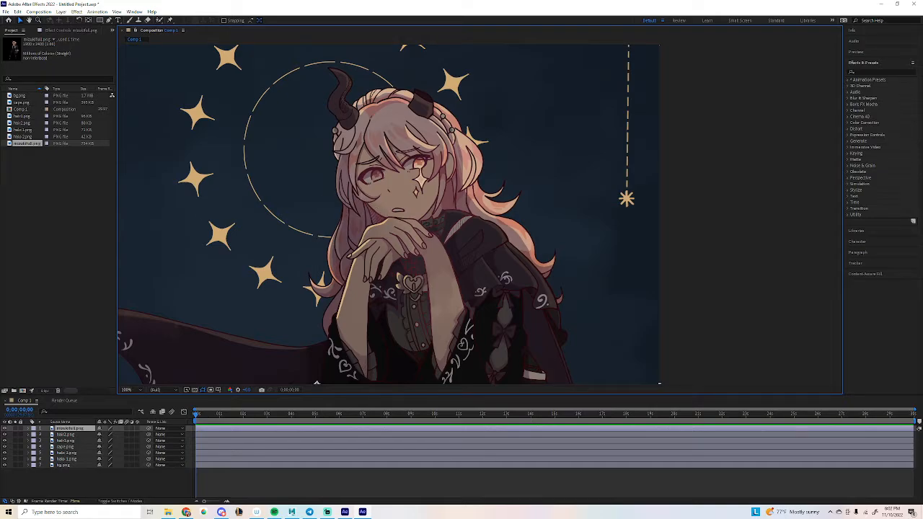
drag(0, 229, 376, 179)
scroll(354, 232, down, 1)
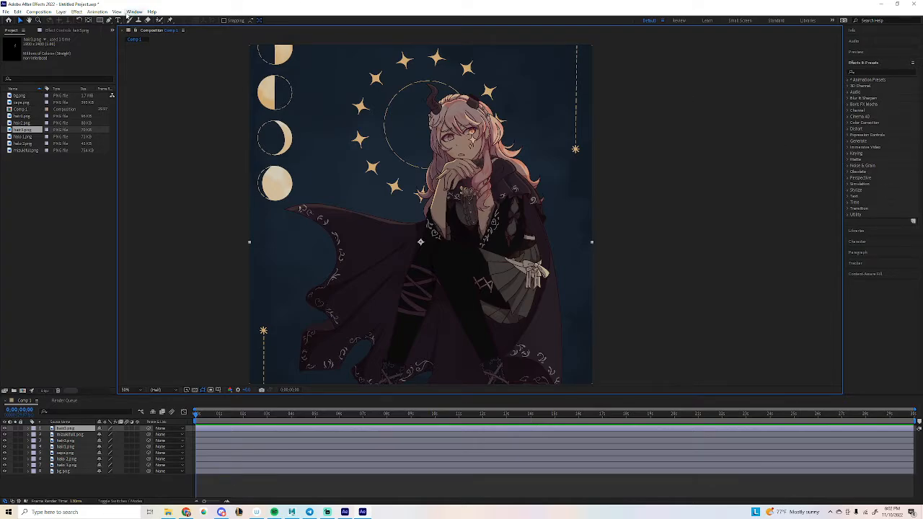
Browse the Window > Workspace options and close the menu unchanged.
click(129, 13)
mouse_move(217, 20)
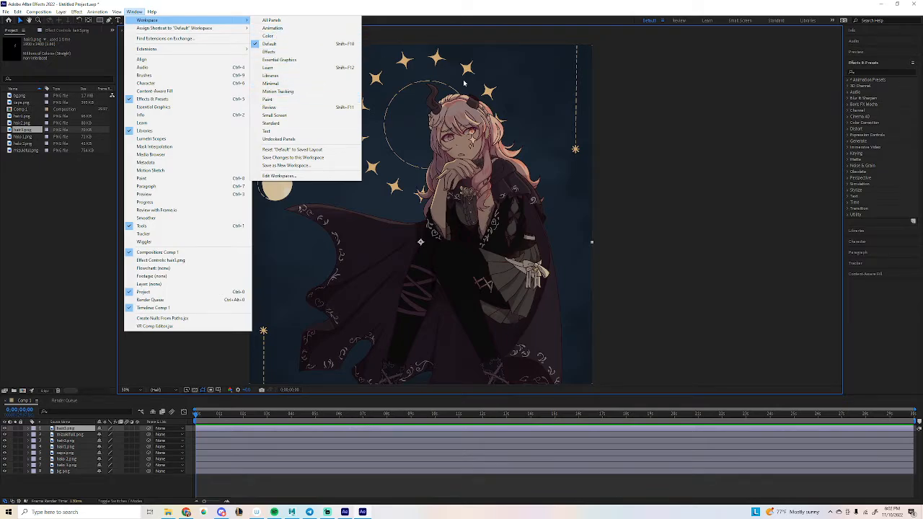
click(724, 182)
Search Effects & Presets for 'wave' and apply Wave Warp to the cape.png layer.
click(879, 72)
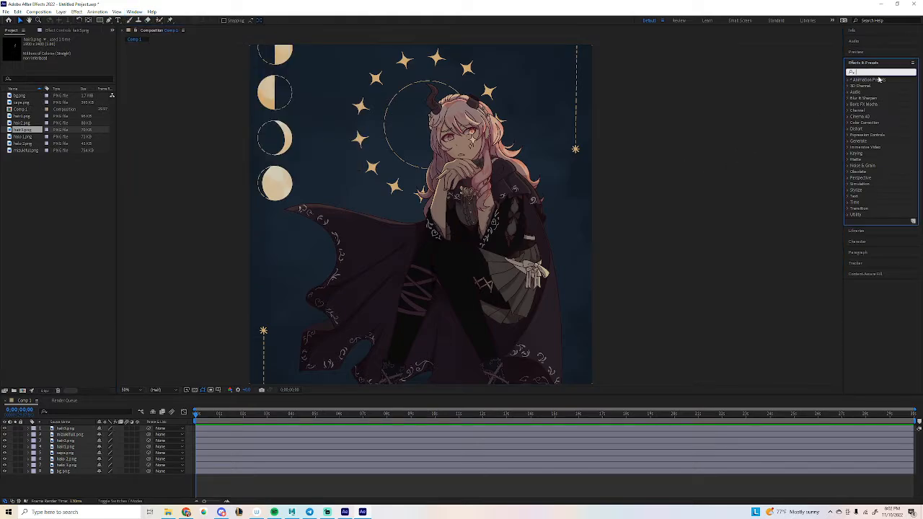
text(wave)
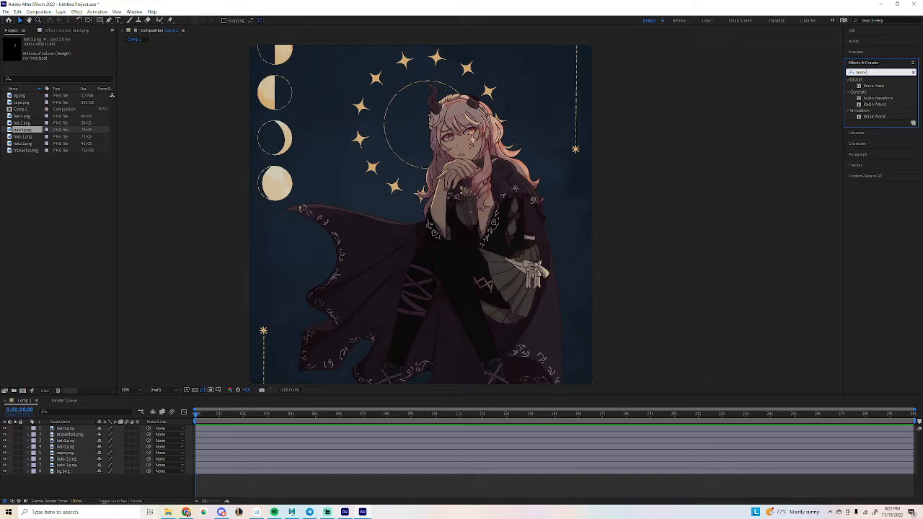
drag(875, 85, 220, 458)
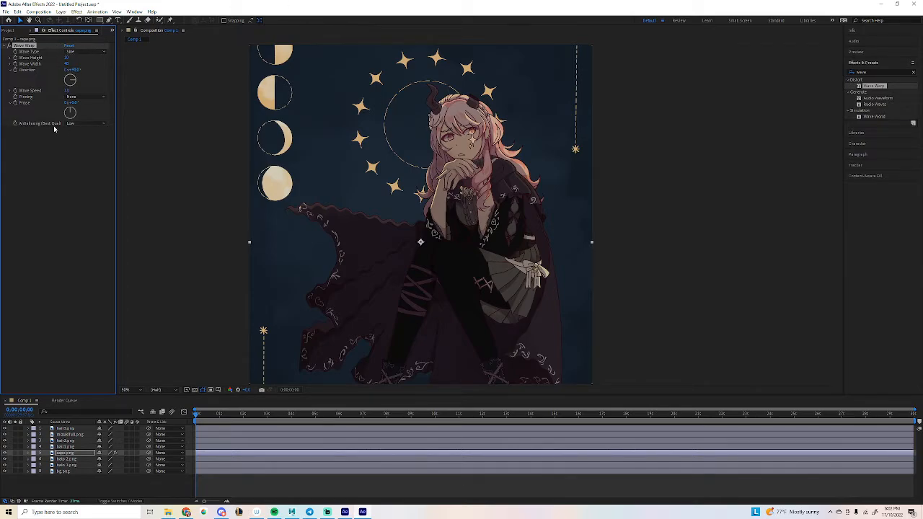
Preview the cape wave, try Triangle and Sawtooth wave types, and settle back on Sine.
key(space)
click(87, 52)
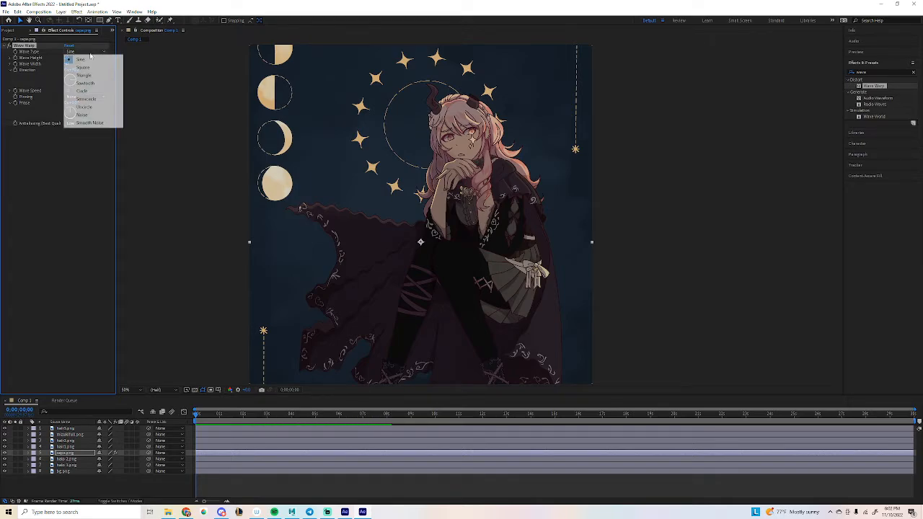
click(92, 75)
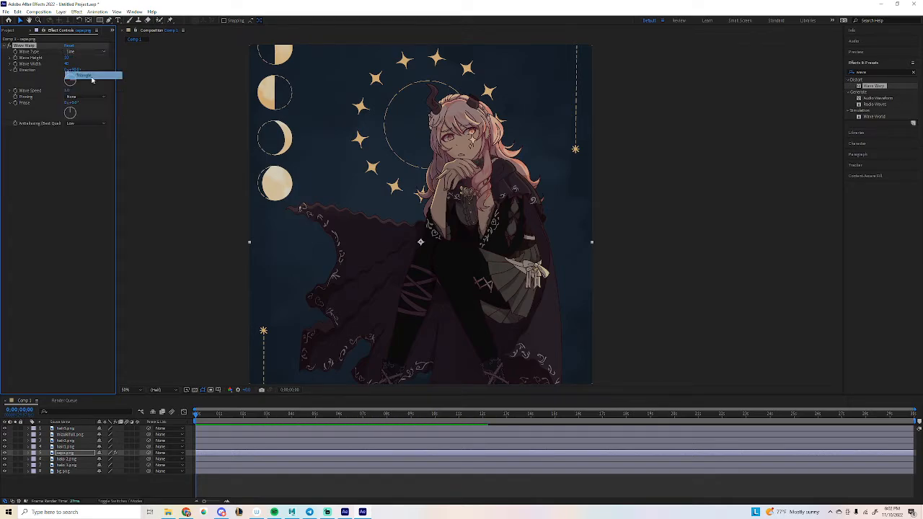
click(85, 52)
click(90, 82)
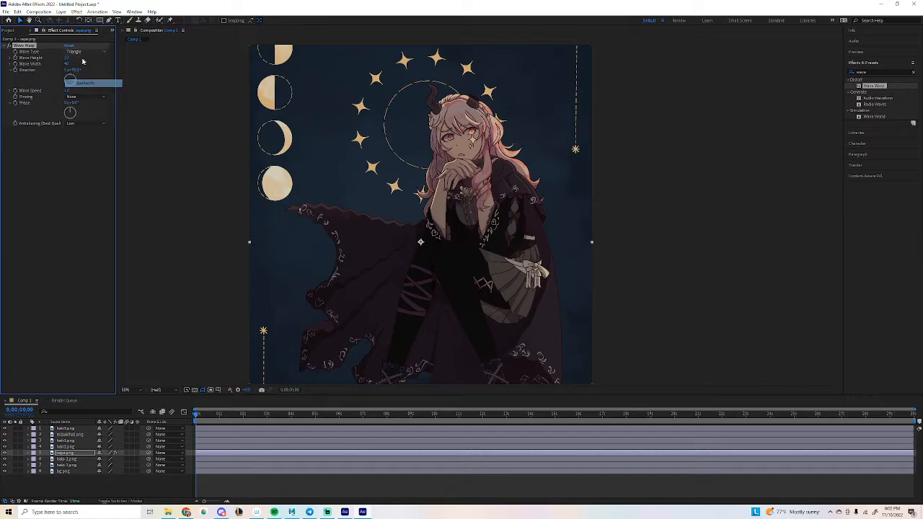
click(84, 51)
click(81, 61)
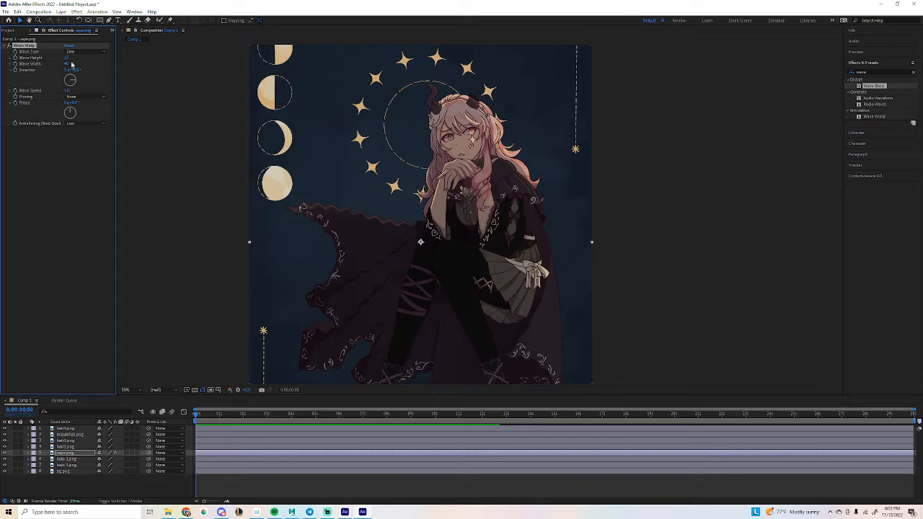
Set the cape's Wave Width to 100, Direction to about 235°, and shift the Phase.
click(70, 65)
text(100)
key(Return)
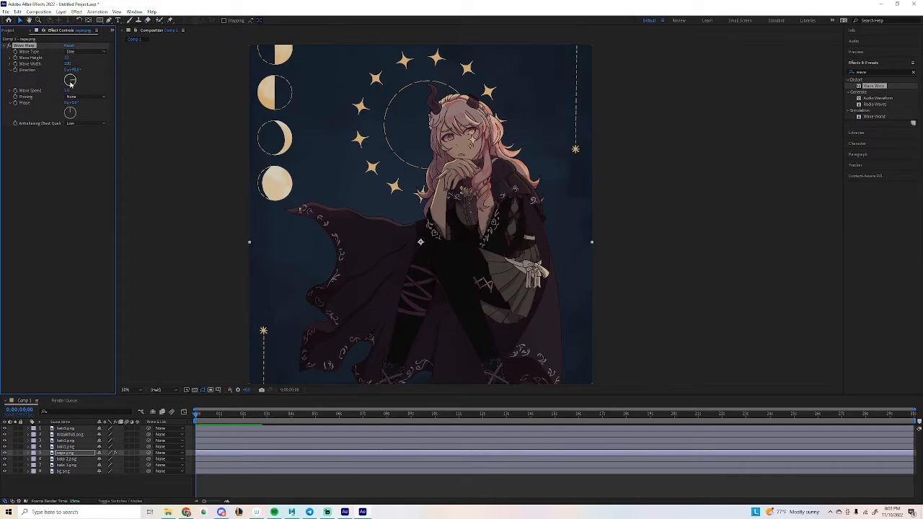
drag(70, 83, 57, 112)
drag(58, 112, 80, 115)
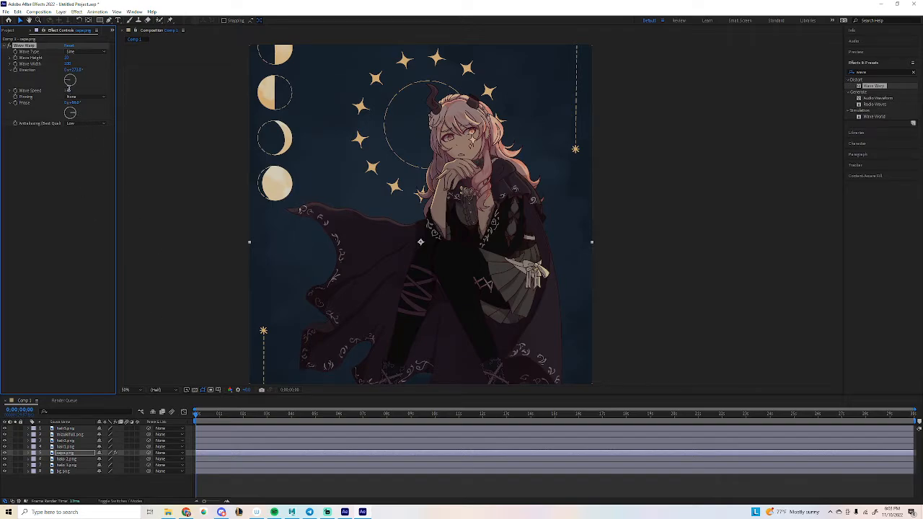
Test the cape's Wave Speed at 0 against a later frame, then restore it to 1.
click(68, 90)
text(0)
key(Return)
click(218, 413)
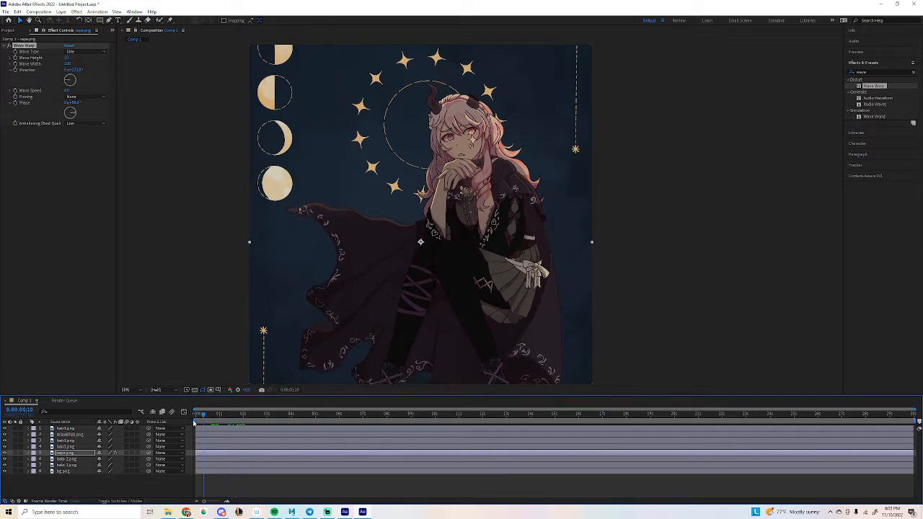
key(Home)
click(66, 91)
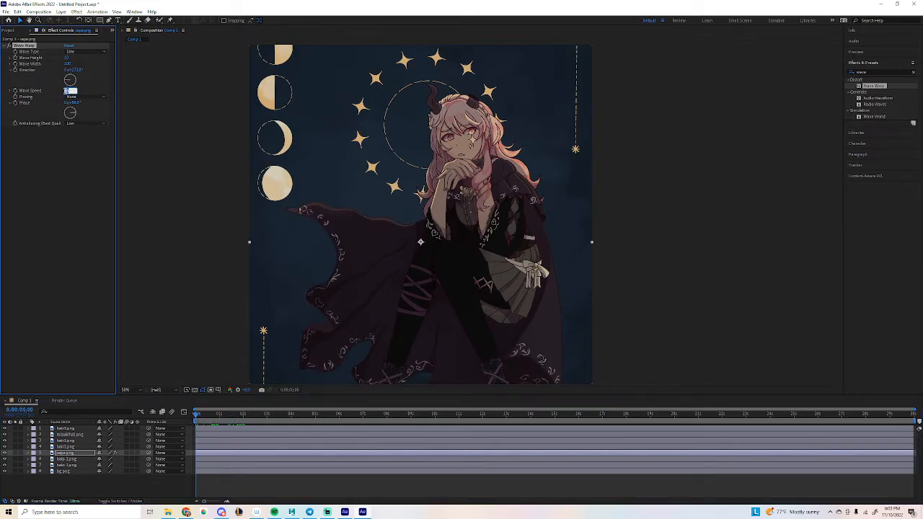
text(1)
key(Return)
Scrub and play back the timeline to watch the cape ripple.
mouse_move(208, 417)
mouse_down()
mouse_move(255, 427)
mouse_move(208, 430)
mouse_move(313, 429)
mouse_move(230, 429)
mouse_move(195, 417)
mouse_up()
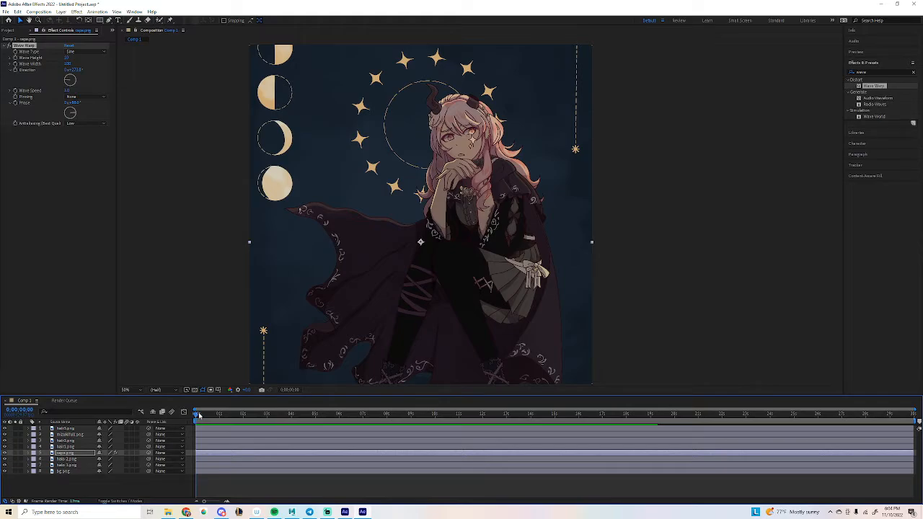
click(199, 415)
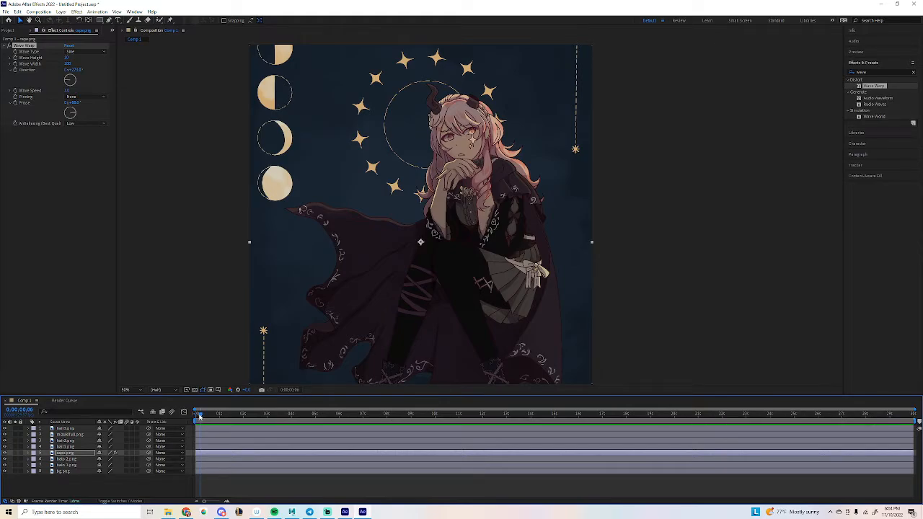
drag(200, 416, 195, 416)
key(space)
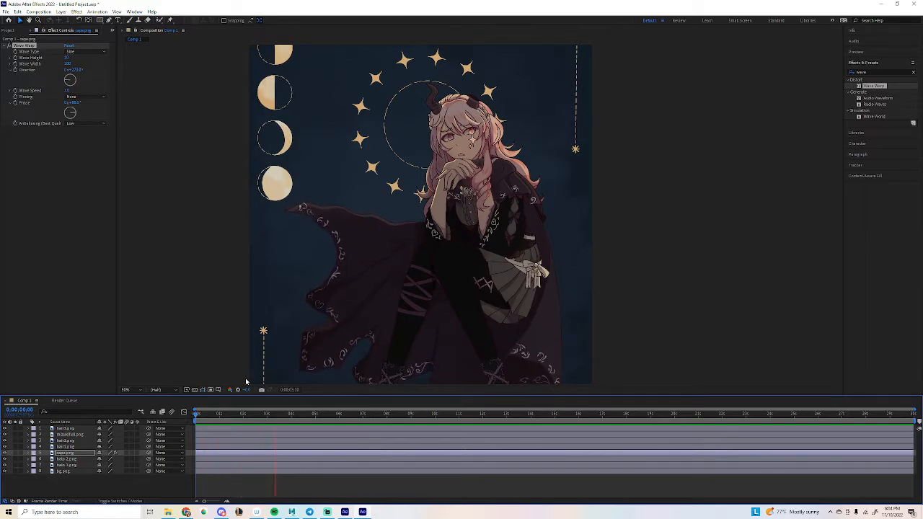
key(space)
drag(233, 415, 208, 421)
key(space)
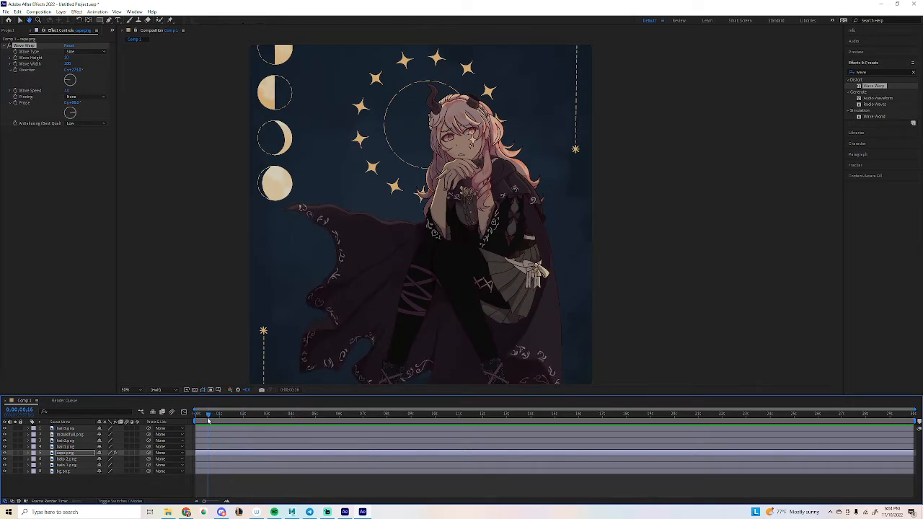
key(space)
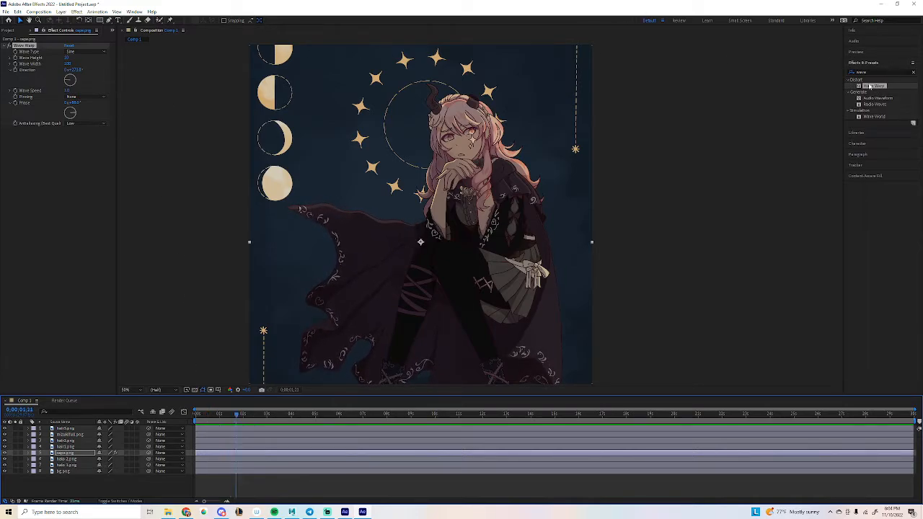
Apply Wave Warp to hair1.png with Wave Width 100 and preview the hair motion.
drag(870, 87, 66, 428)
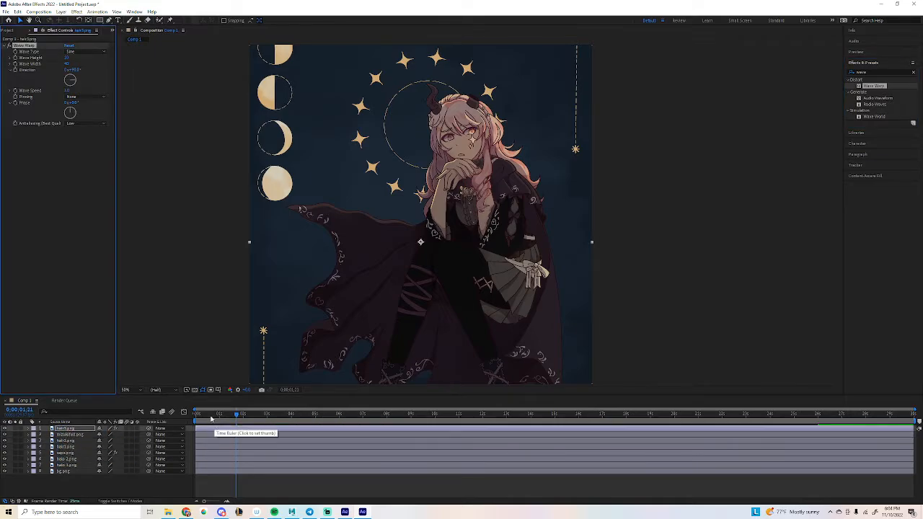
mouse_move(211, 419)
mouse_down()
mouse_move(199, 417)
mouse_move(260, 415)
mouse_move(226, 416)
mouse_up()
click(70, 63)
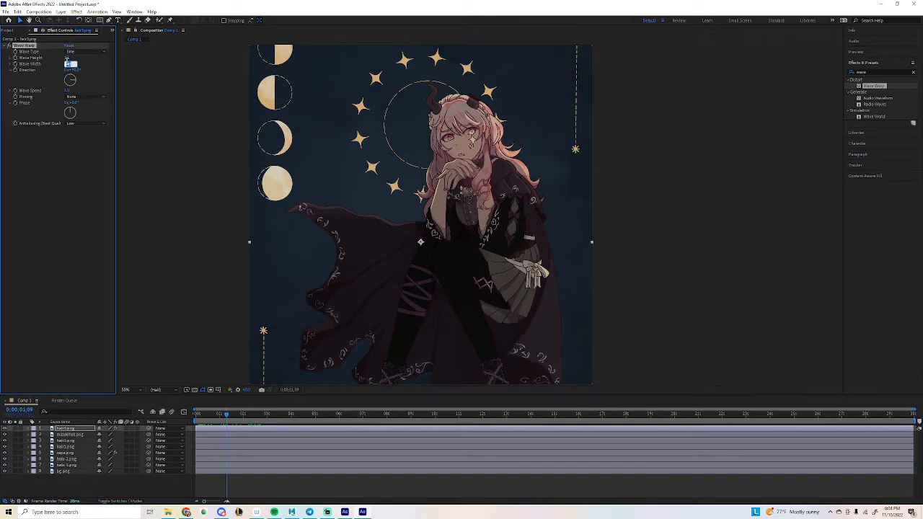
text(100)
key(Return)
drag(208, 415, 254, 409)
scroll(530, 129, up, 3)
key(space)
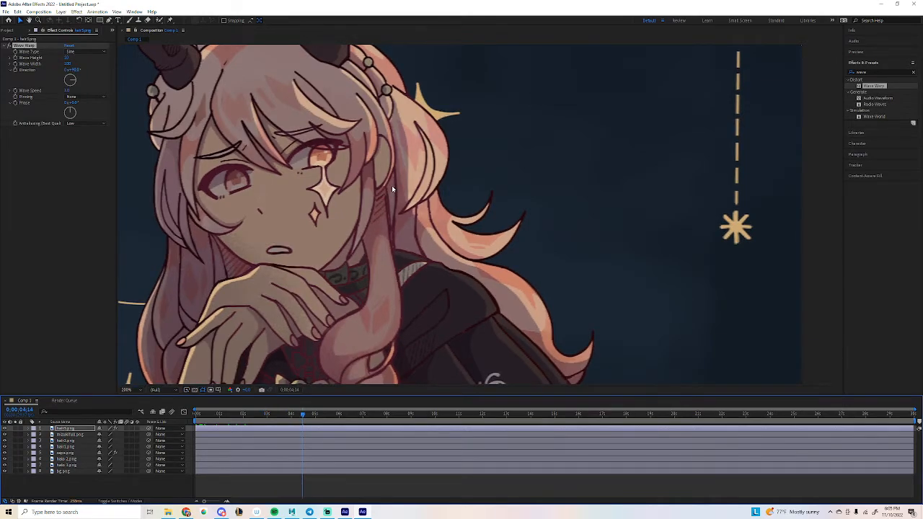
drag(198, 415, 224, 415)
Set the hair's Wave Height to 3, Direction to 265° and Wave Speed to 0.5.
click(69, 58)
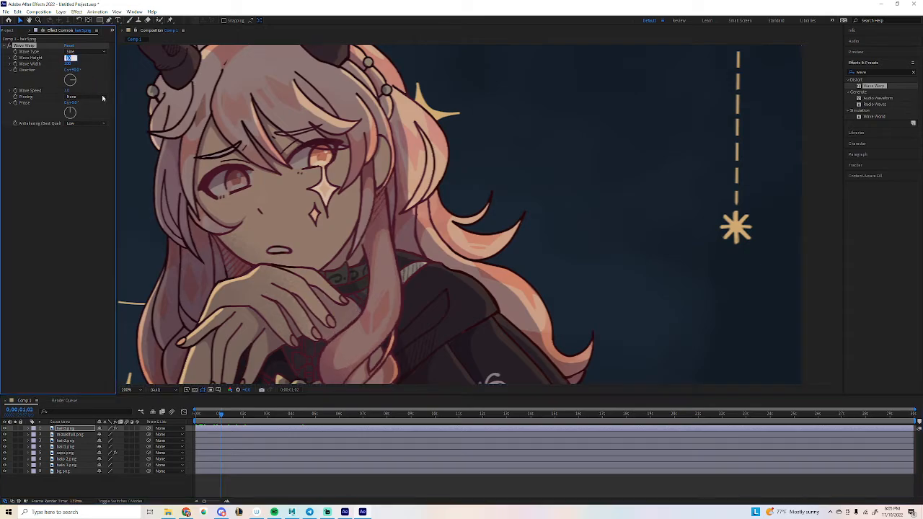
text(3)
key(Return)
drag(71, 81, 69, 123)
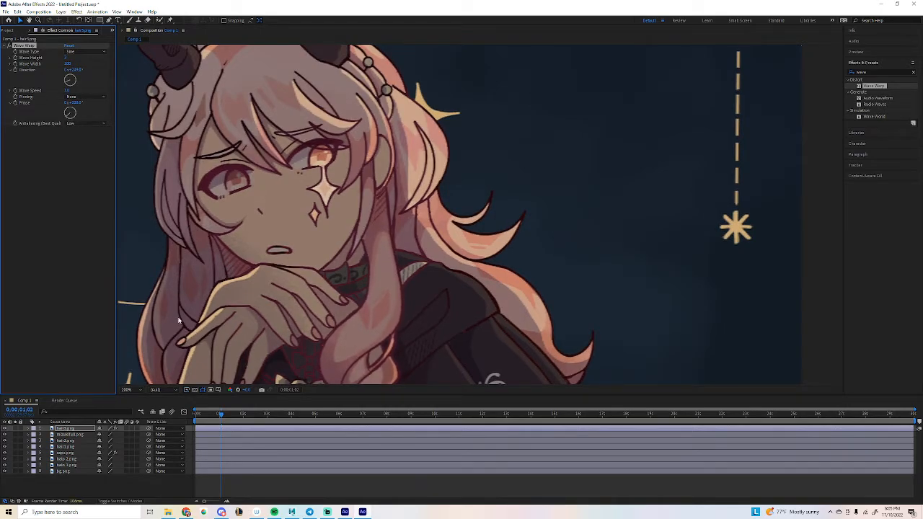
click(198, 416)
key(space)
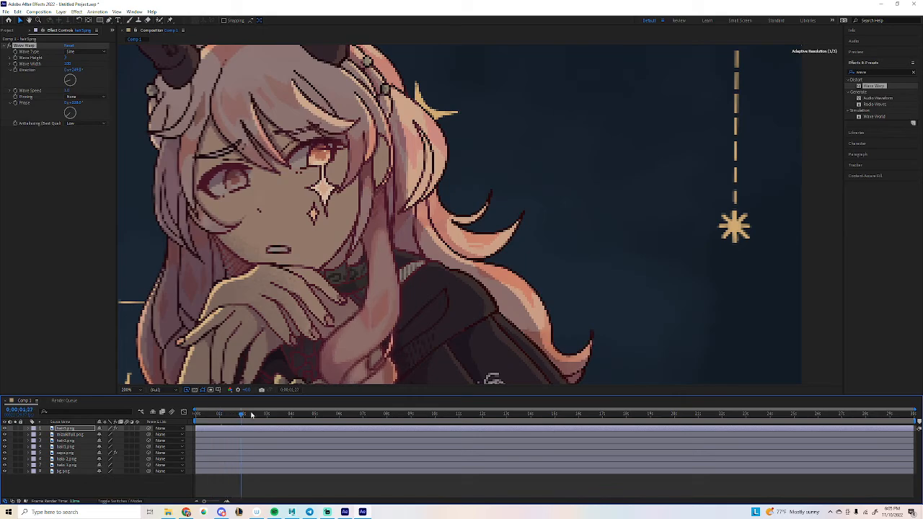
click(69, 58)
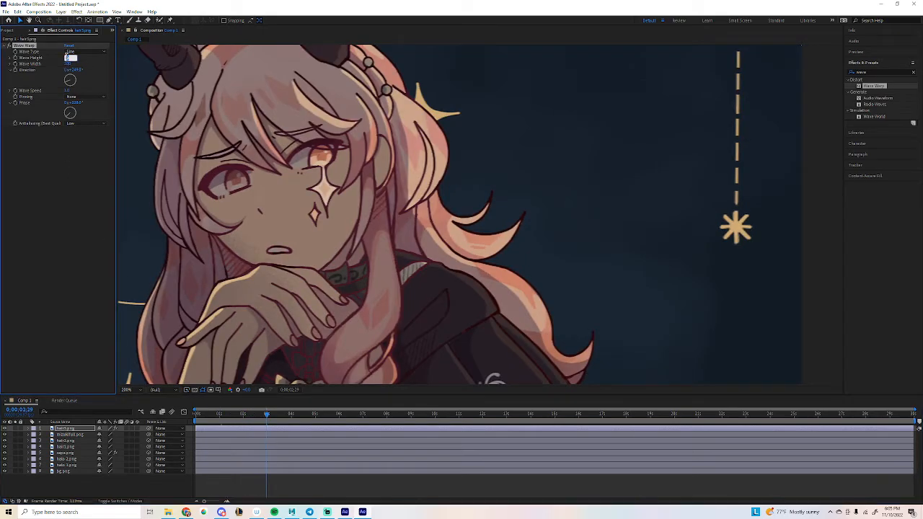
click(67, 91)
key(Return)
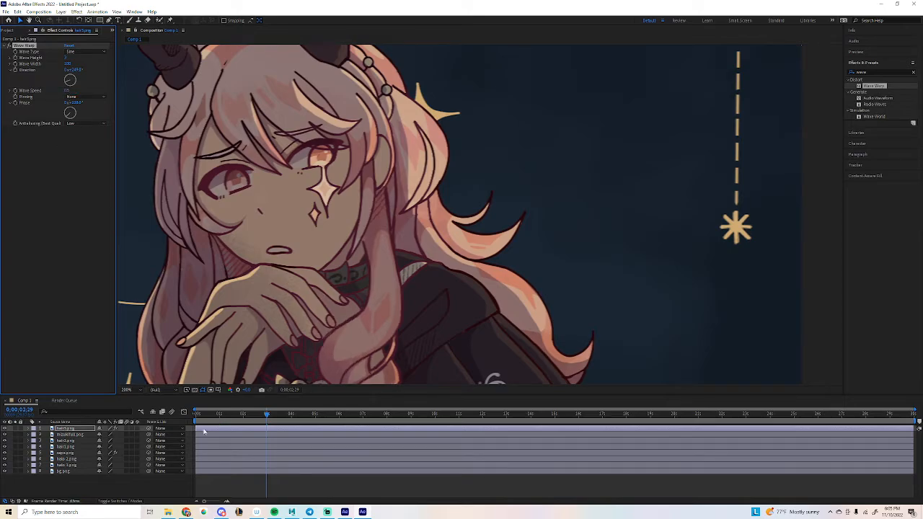
drag(202, 415, 182, 414)
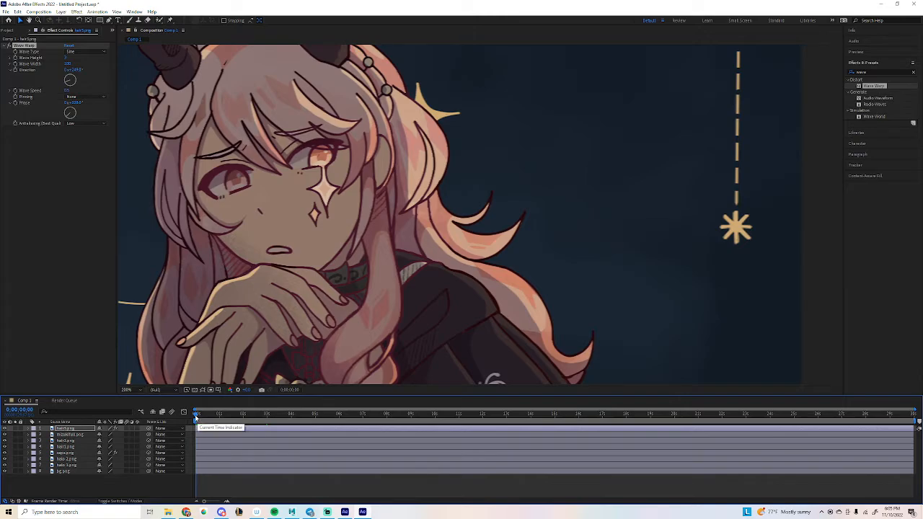
drag(194, 416, 199, 418)
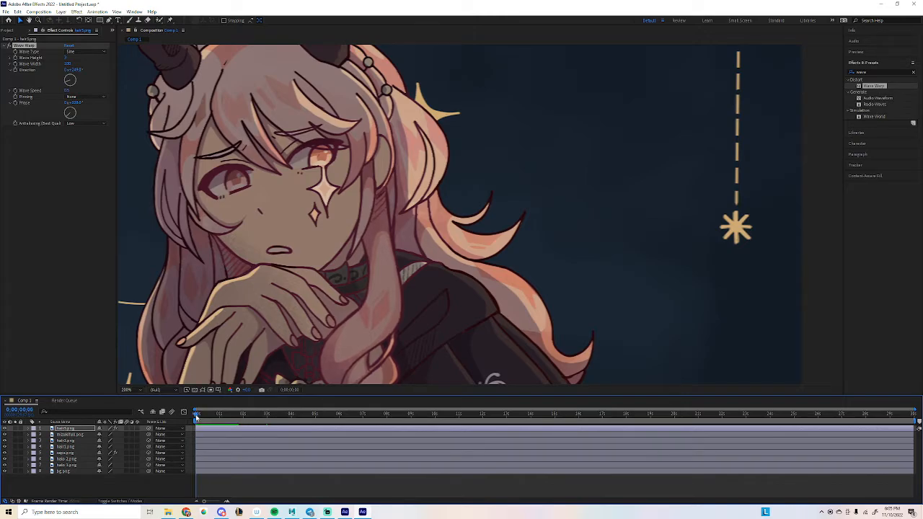
drag(198, 418, 195, 417)
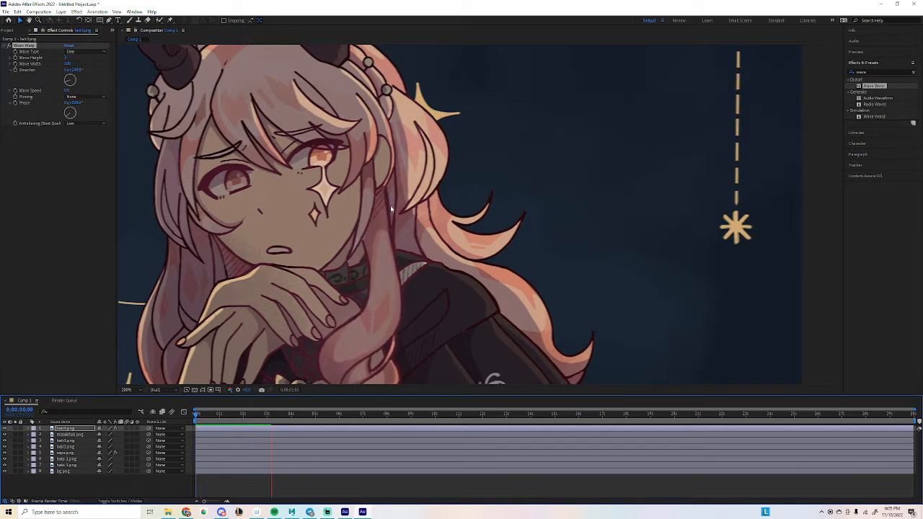
scroll(362, 210, down, 4)
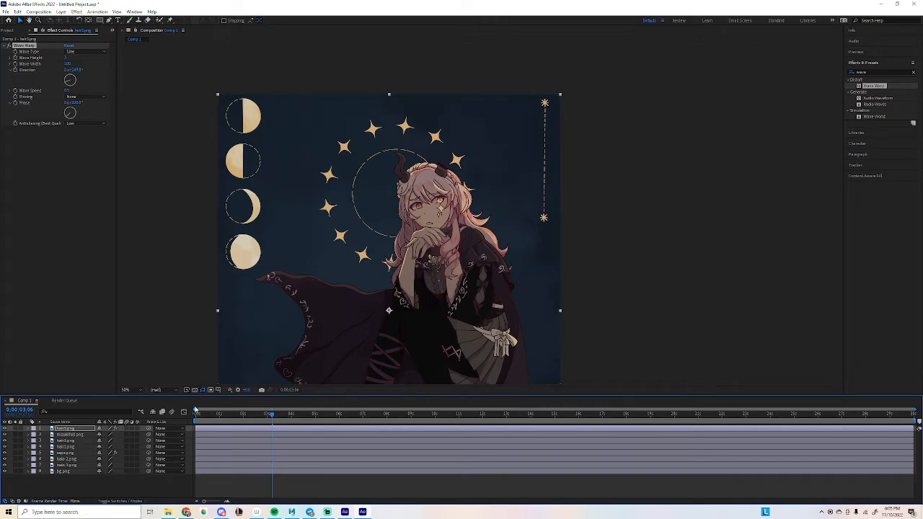
Hide the body, both hair and cloak layers, then expand a halo layer's properties.
click(5, 435)
click(5, 440)
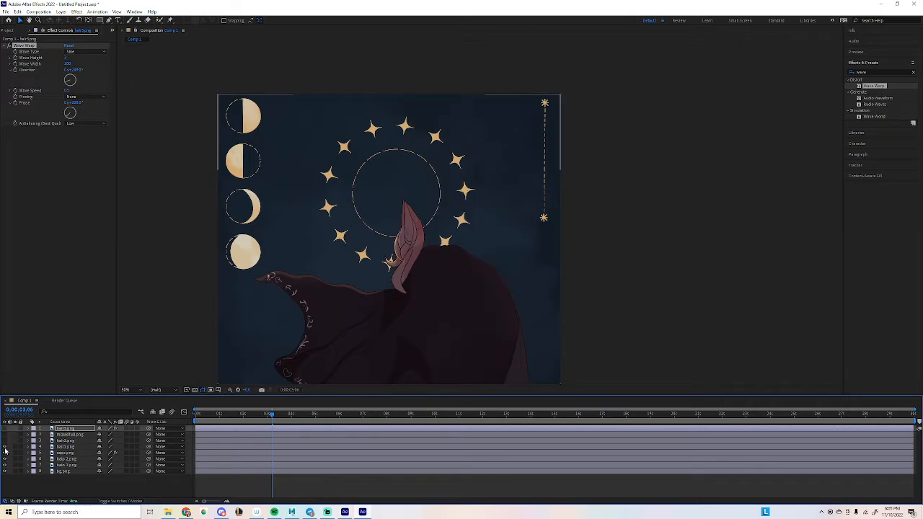
click(5, 447)
click(5, 452)
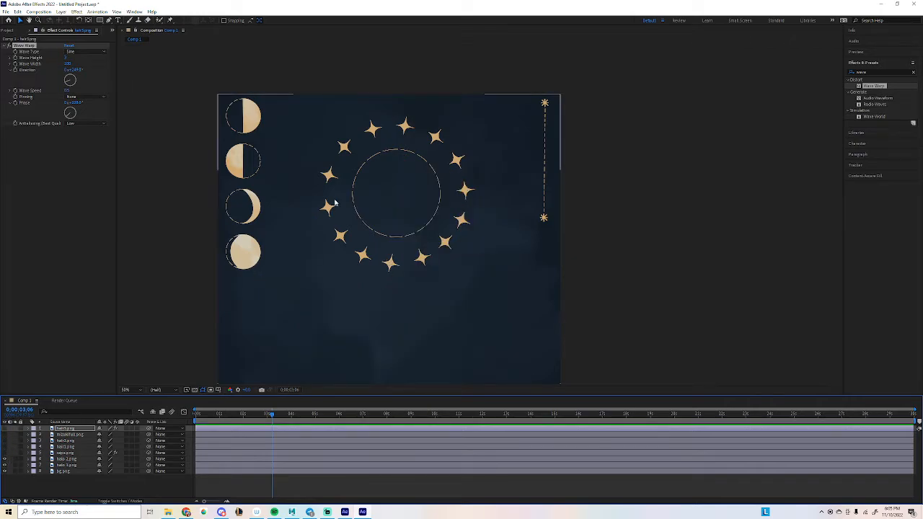
click(28, 460)
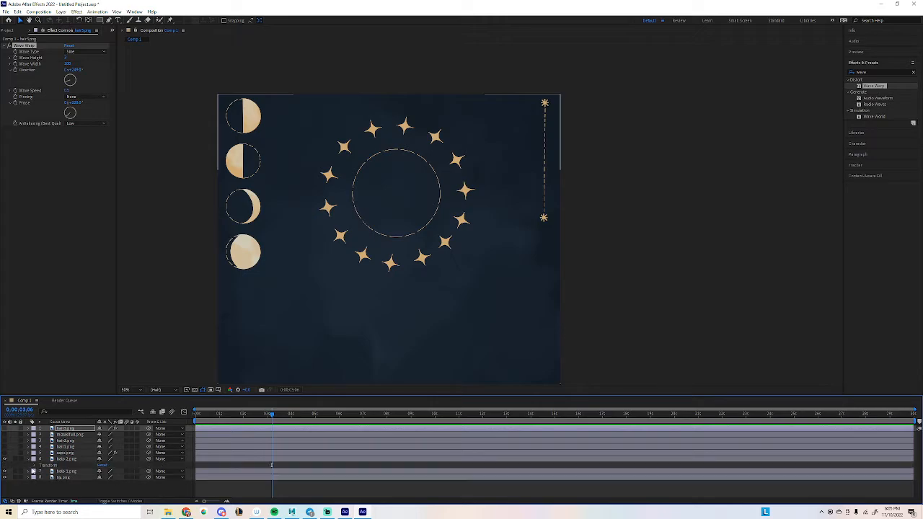
Keyframe the halo's Rotation at 0s and set a negative rotation value at the last frame.
click(35, 465)
scroll(44, 468, down, 1)
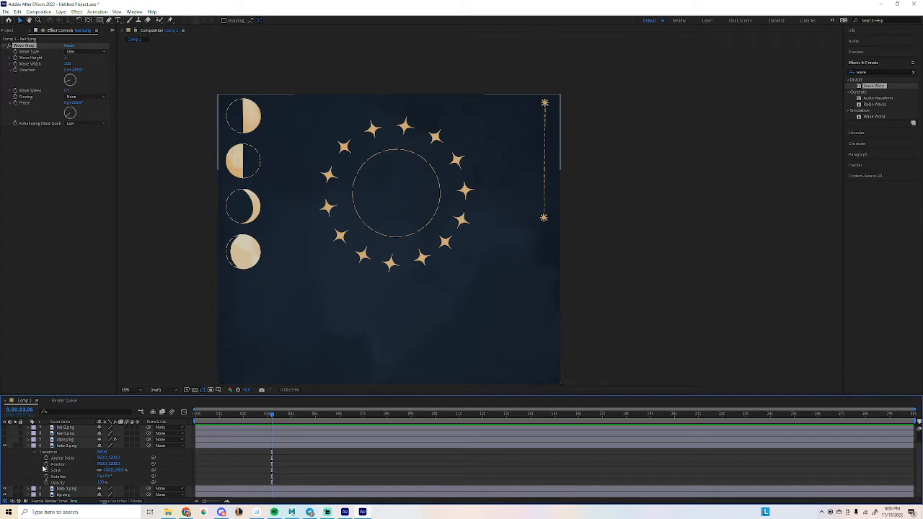
click(195, 415)
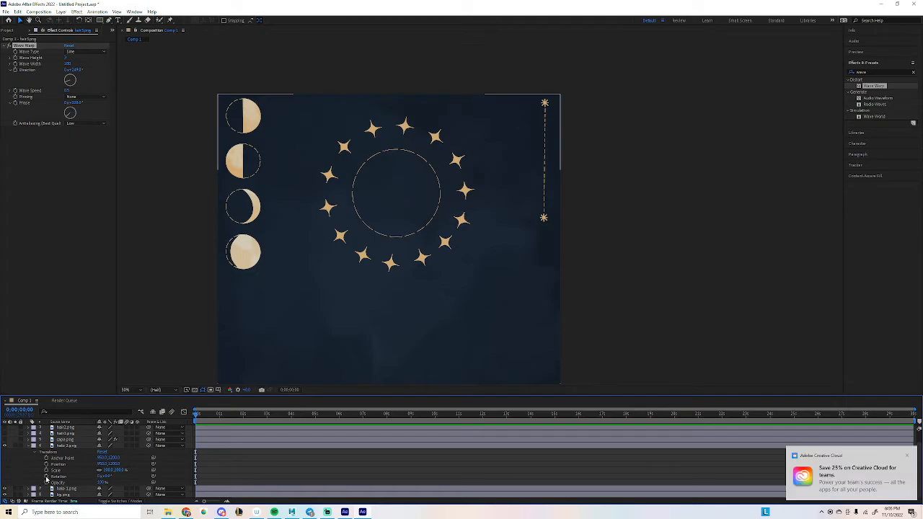
click(907, 457)
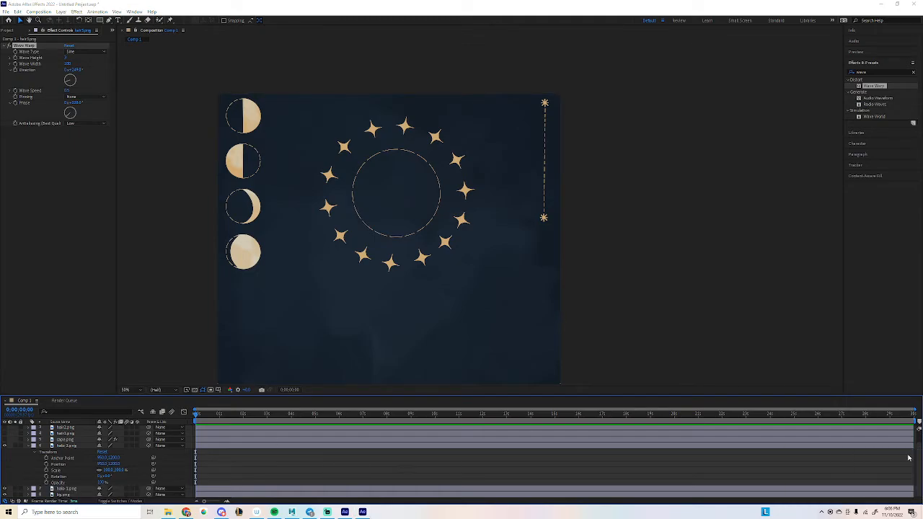
click(47, 477)
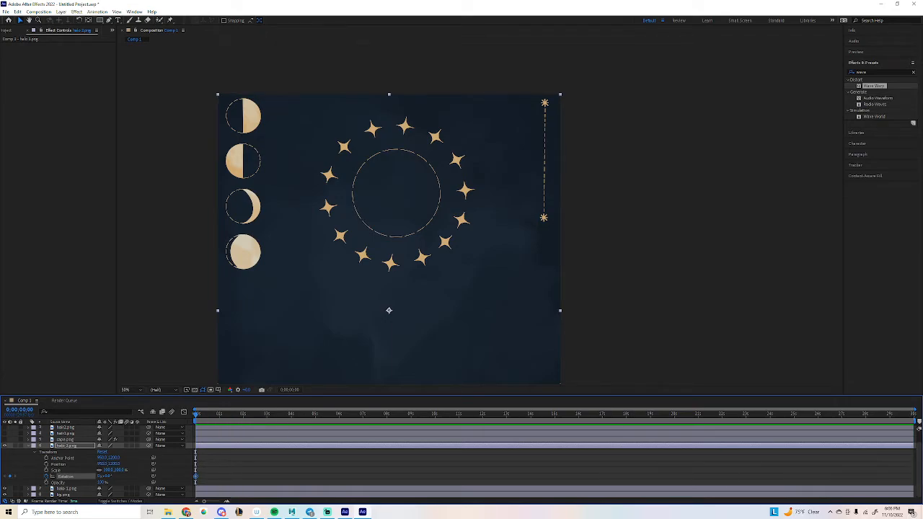
click(912, 416)
click(106, 476)
text(-)
key(Return)
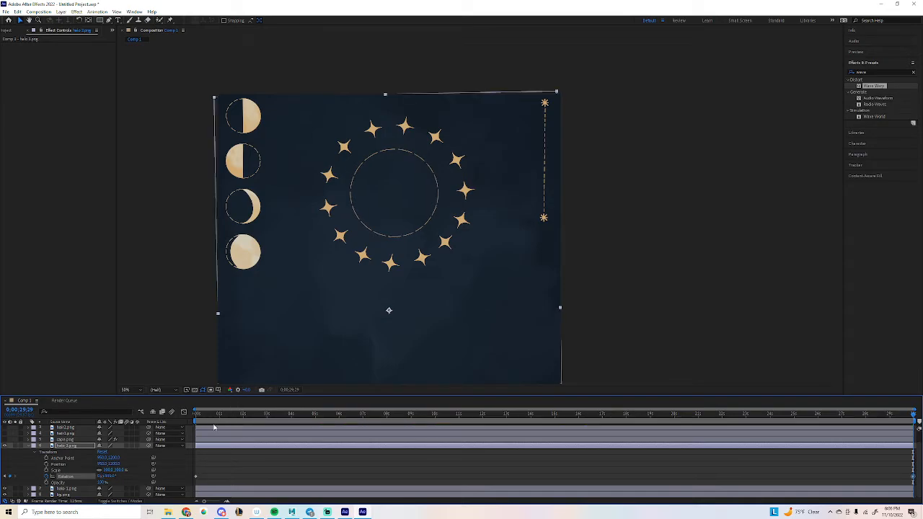
Preview the halo rotation from the start, then undo its end rotation keyframe.
click(195, 415)
scroll(310, 197, down, 2)
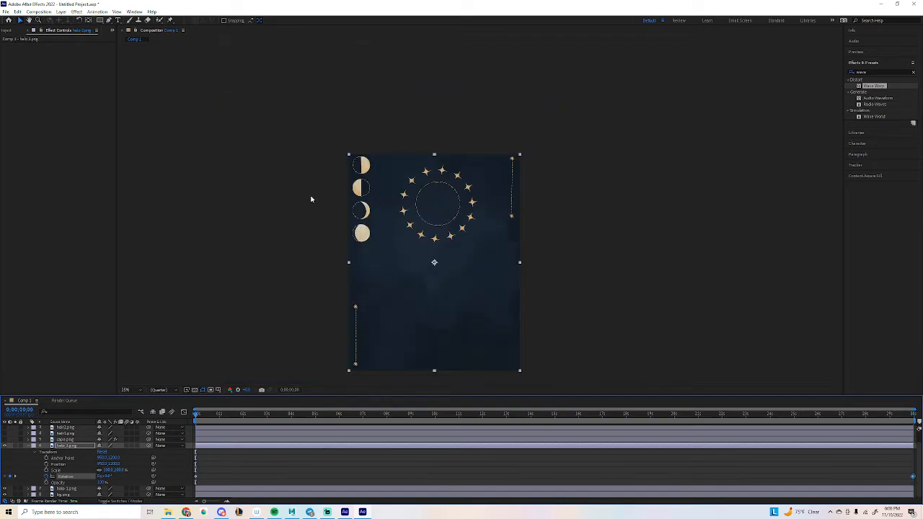
scroll(307, 257, up, 2)
scroll(179, 254, down, 2)
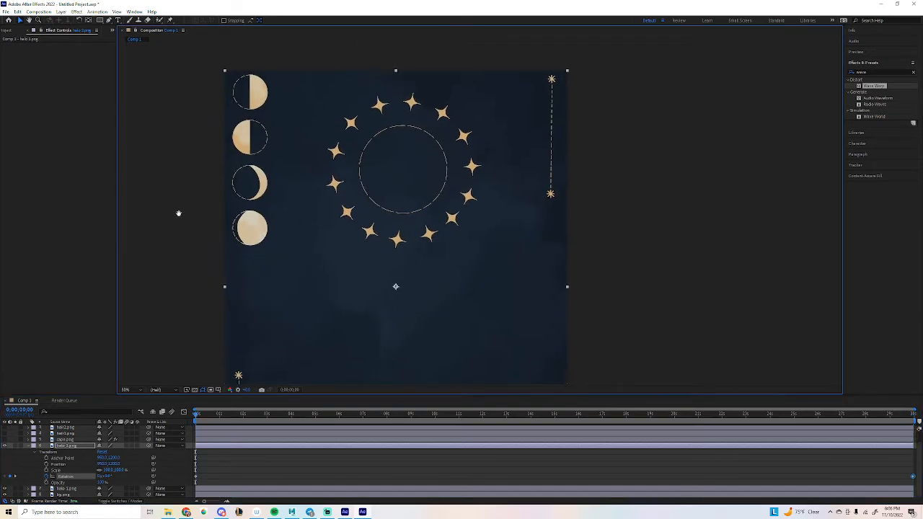
scroll(181, 189, down, 2)
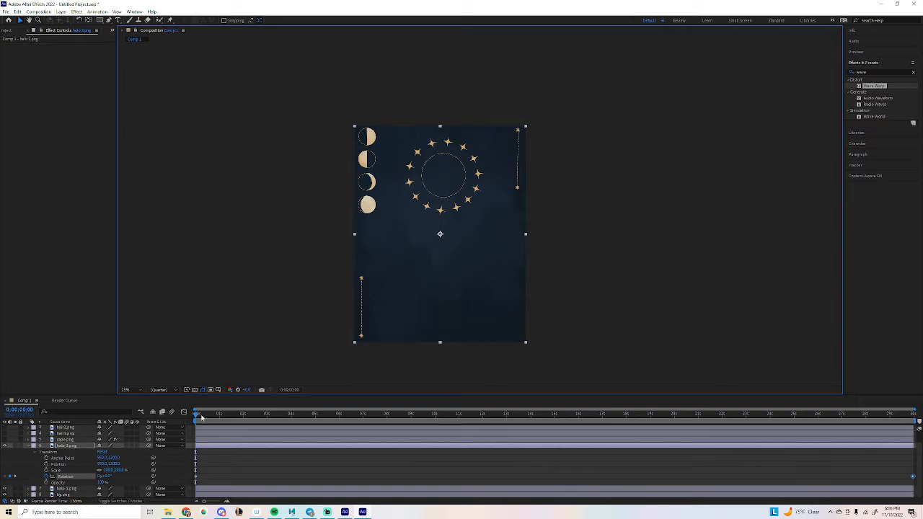
drag(201, 418, 674, 427)
key(ctrl+z)
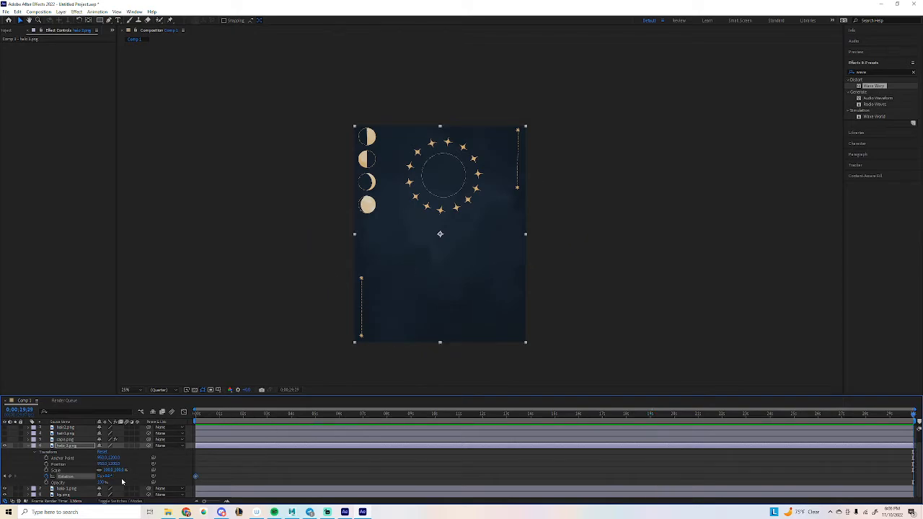
Try lowering the halo's anchor point, undo it, and collapse the halo layer.
key(period)
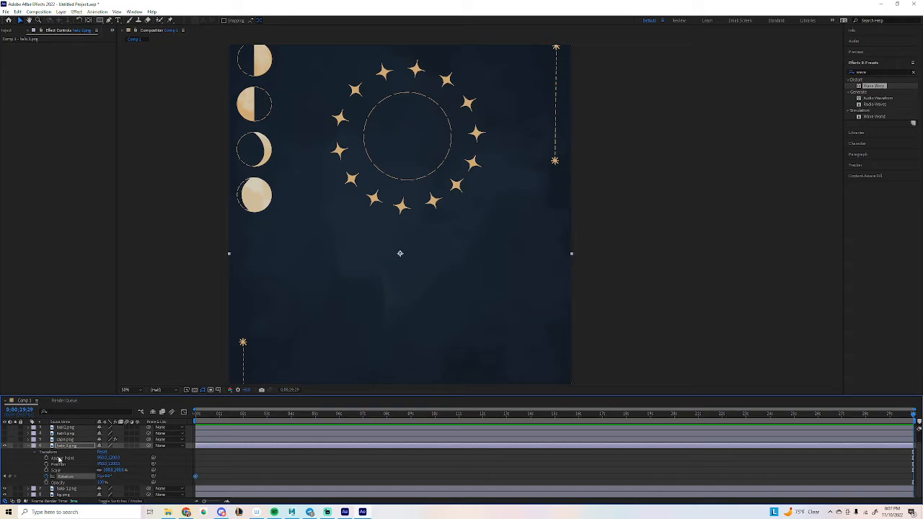
drag(112, 458, 2, 475)
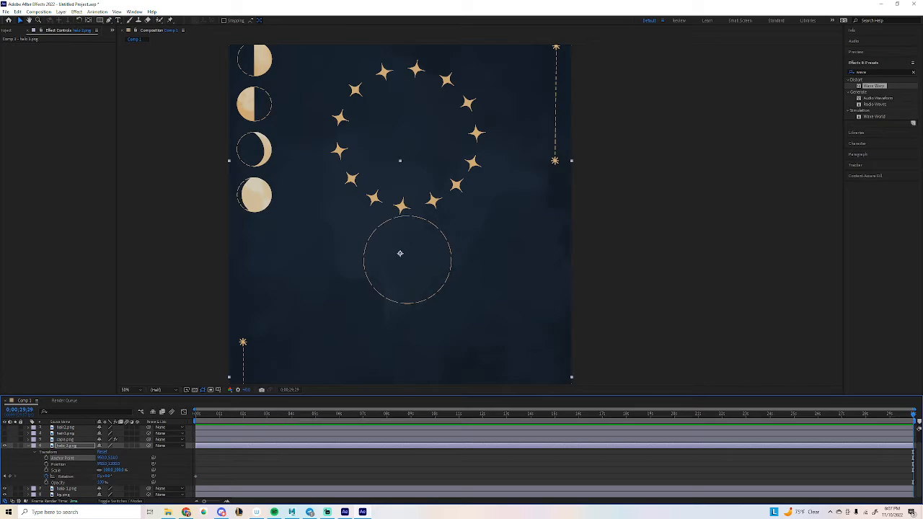
key(ctrl+z)
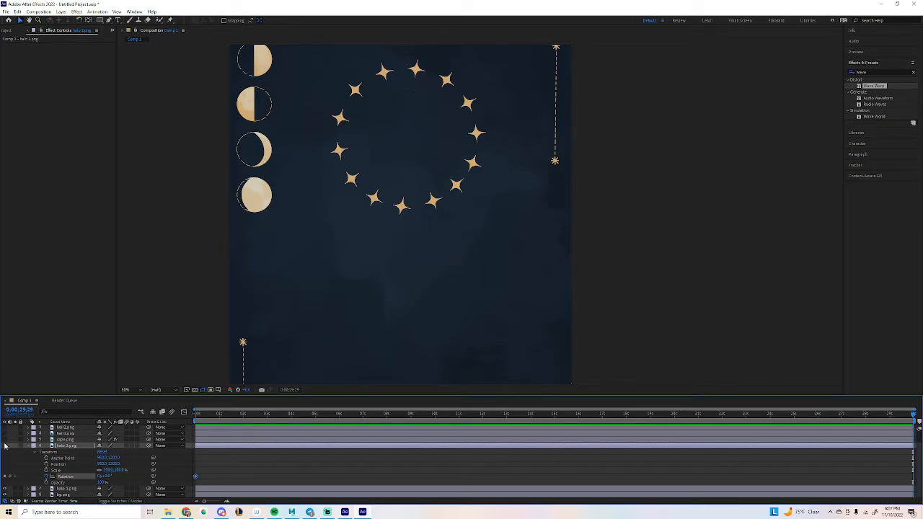
click(28, 448)
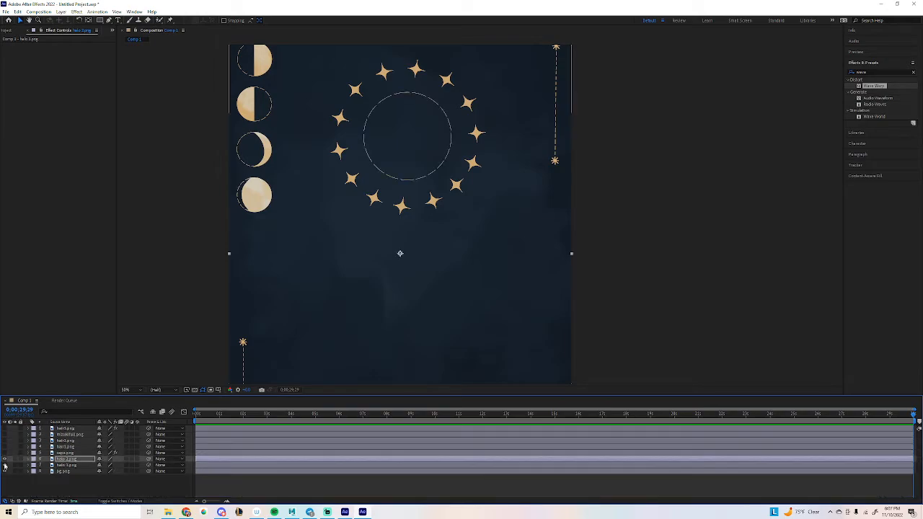
Keyframe the star ring's Rotation at 0s and move its anchor point to the ring centre.
click(29, 466)
click(33, 471)
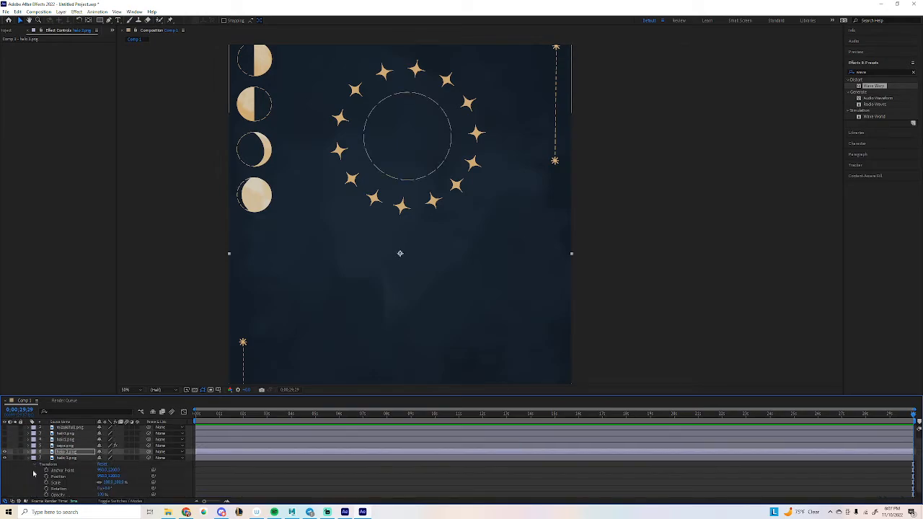
key(Home)
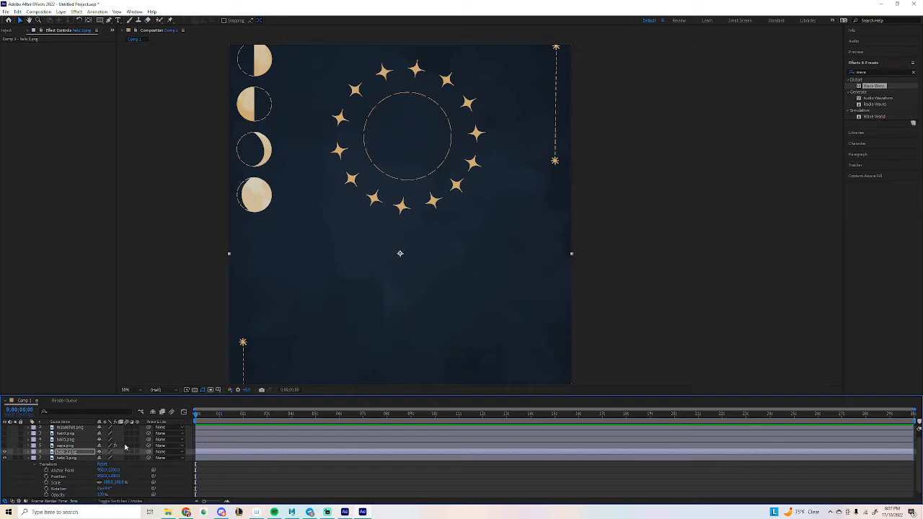
click(47, 491)
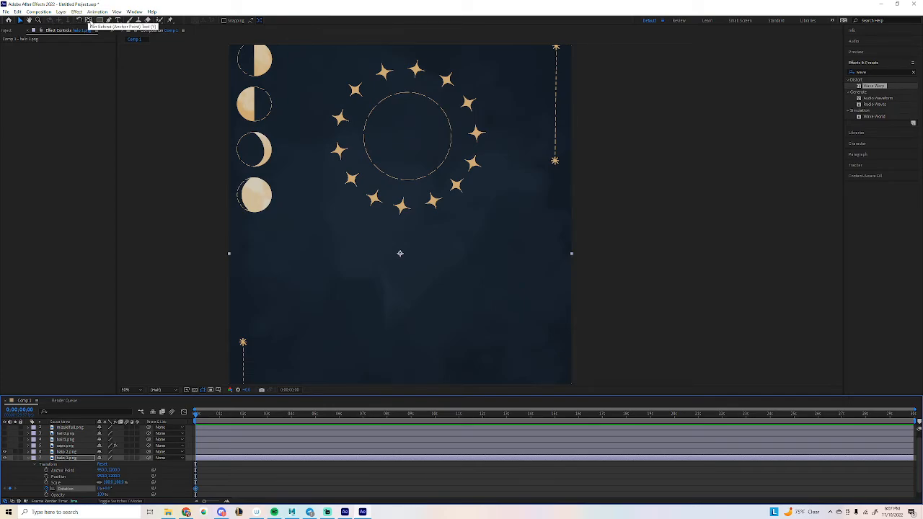
click(90, 21)
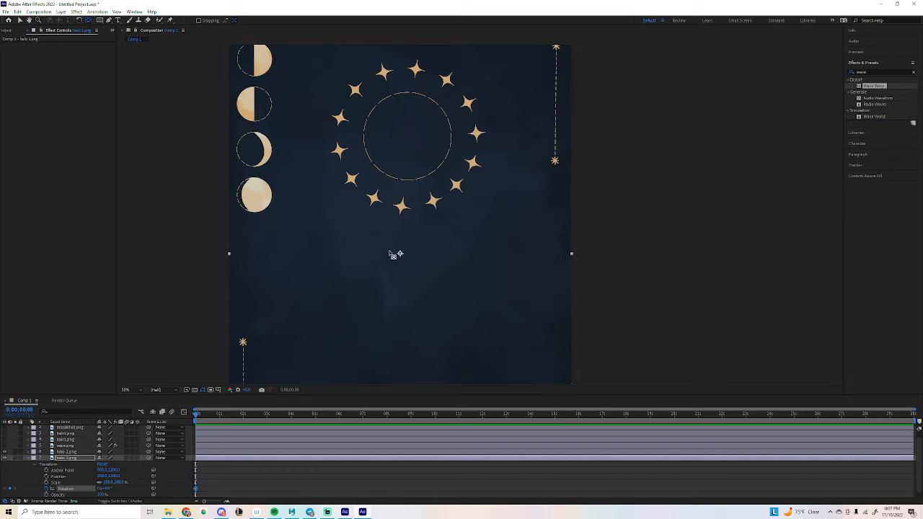
drag(404, 257, 408, 140)
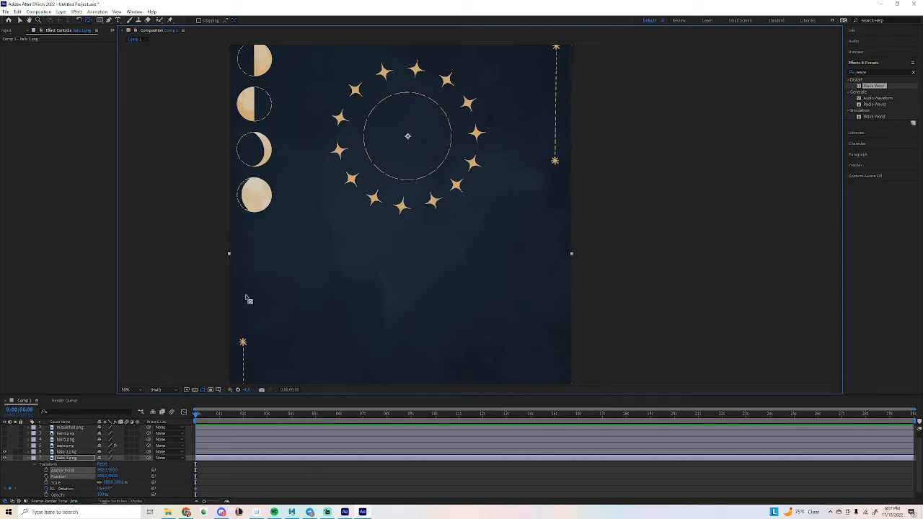
Enter the star ring's end Rotation value at the last frame and preview the spin.
click(910, 416)
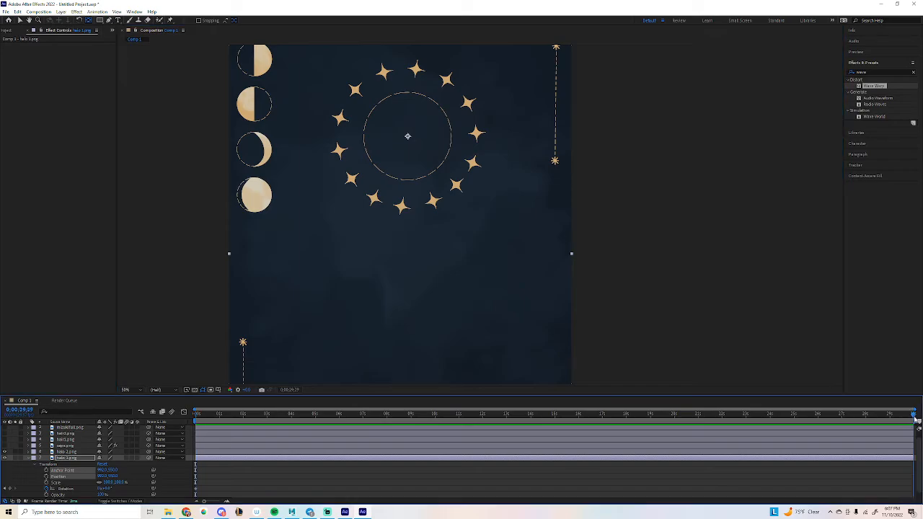
click(107, 488)
key(Return)
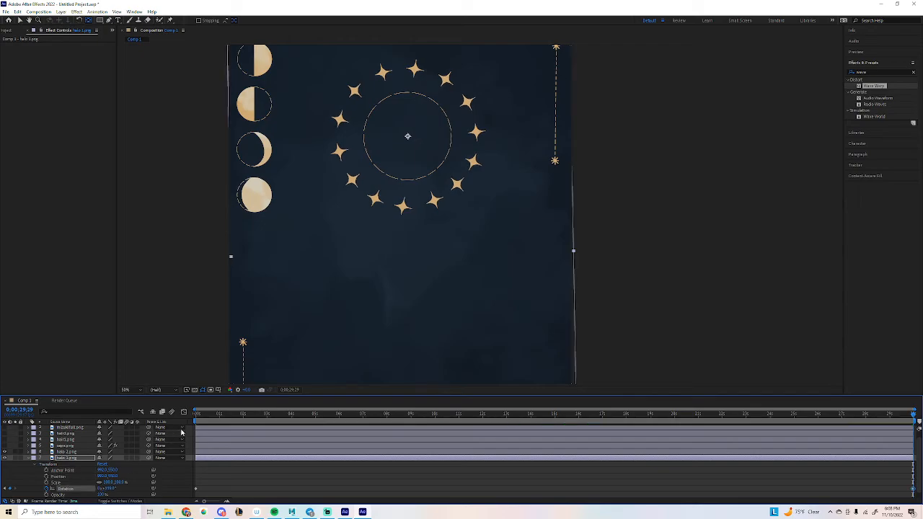
click(197, 415)
drag(197, 415, 169, 435)
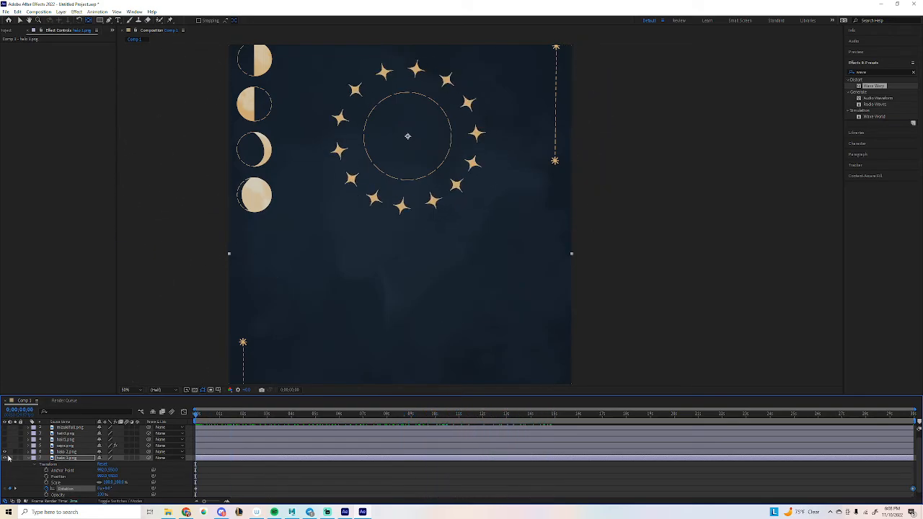
Collapse the star ring and move halo 2.png's anchor point to the circle's centre.
click(31, 458)
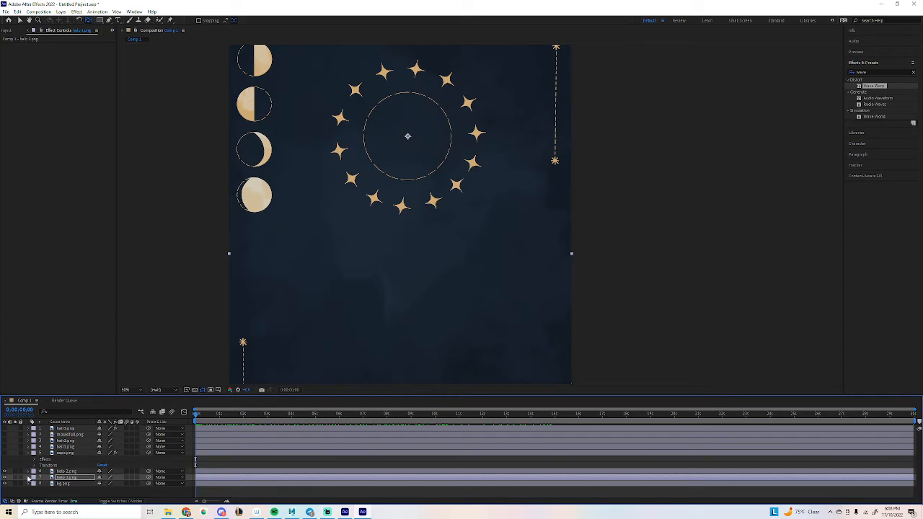
click(29, 477)
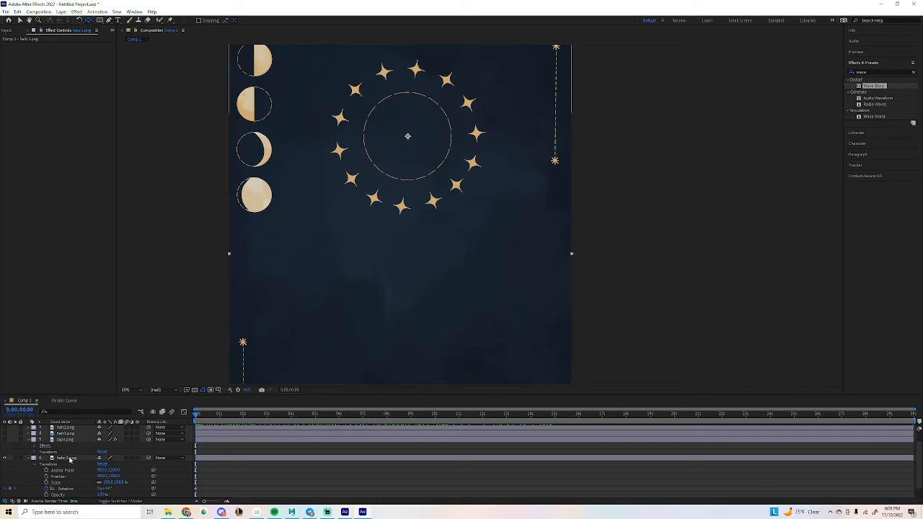
click(66, 459)
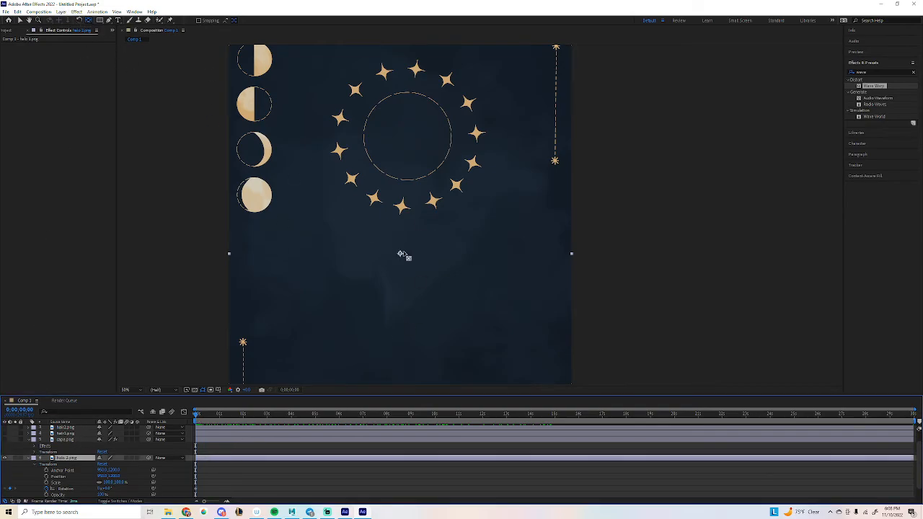
drag(404, 255, 406, 142)
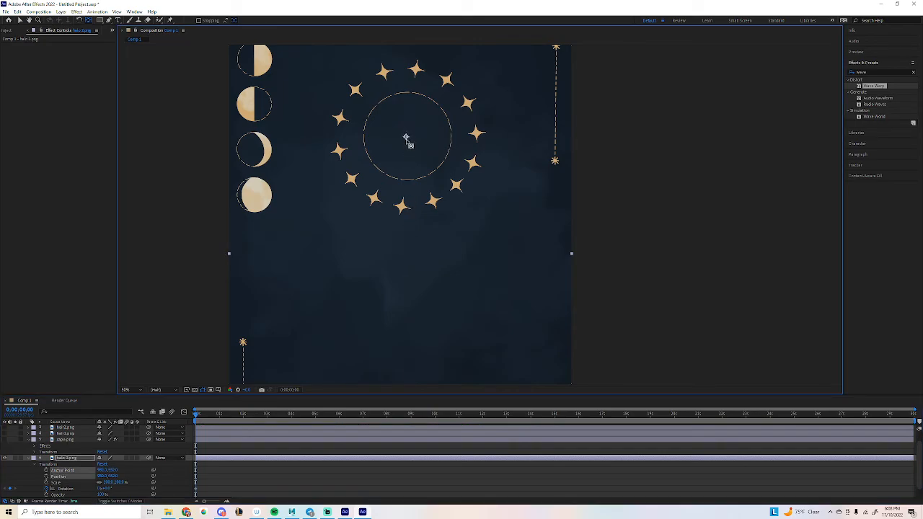
Give halo 2.png an end Rotation value at the last frame and preview it from the start.
click(910, 414)
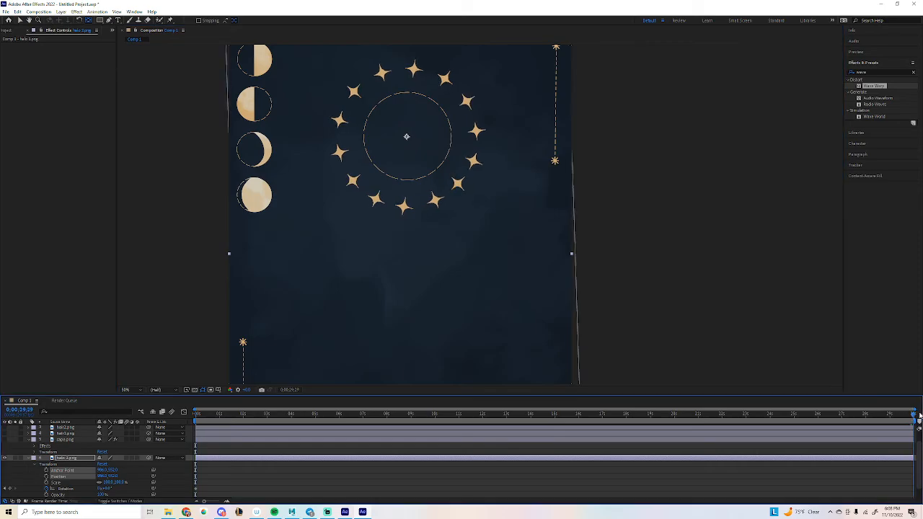
click(106, 489)
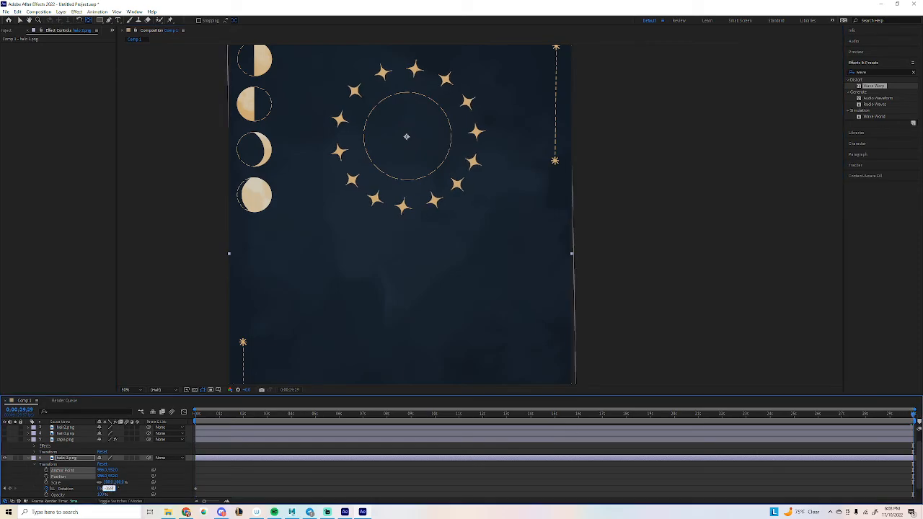
key(Return)
drag(204, 417, 561, 416)
key(comma)
key(comma)
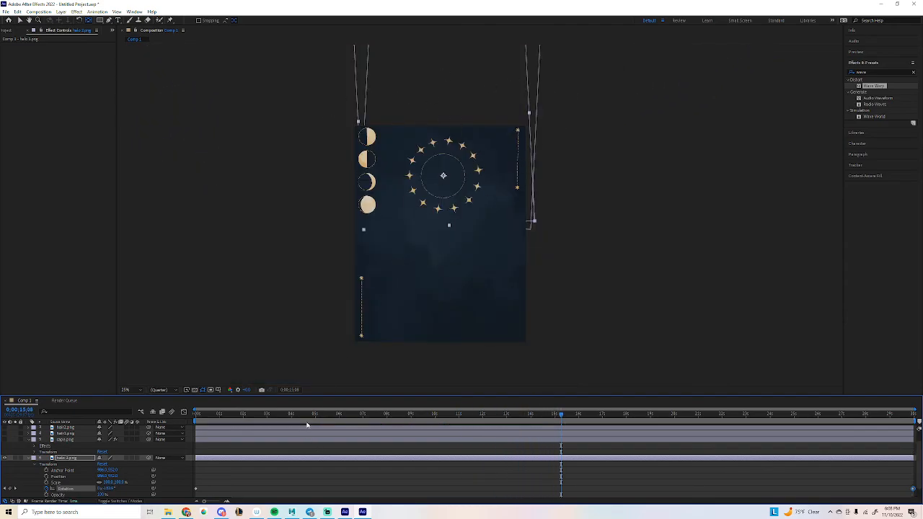
drag(304, 416, 175, 414)
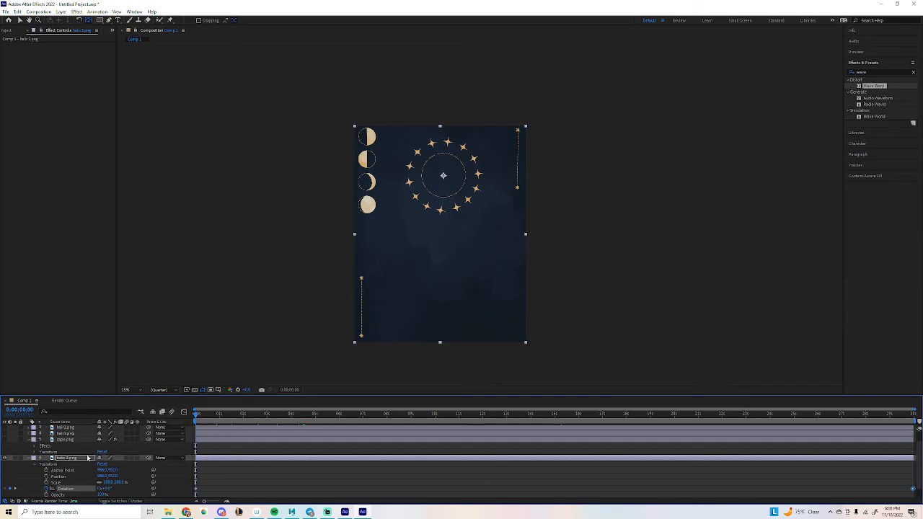
Turn layer 5's character artwork back on and select layer 1 to show its Wave Warp settings.
scroll(17, 472, up, 1)
click(5, 453)
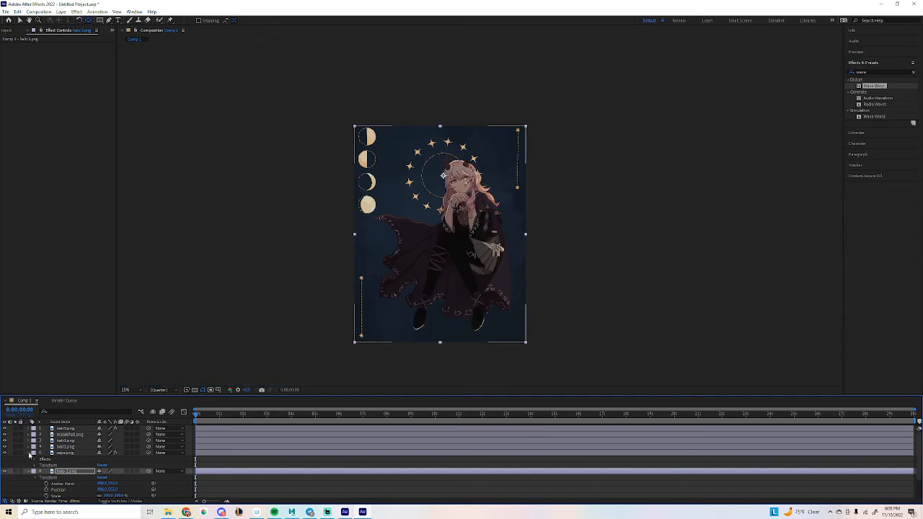
click(36, 429)
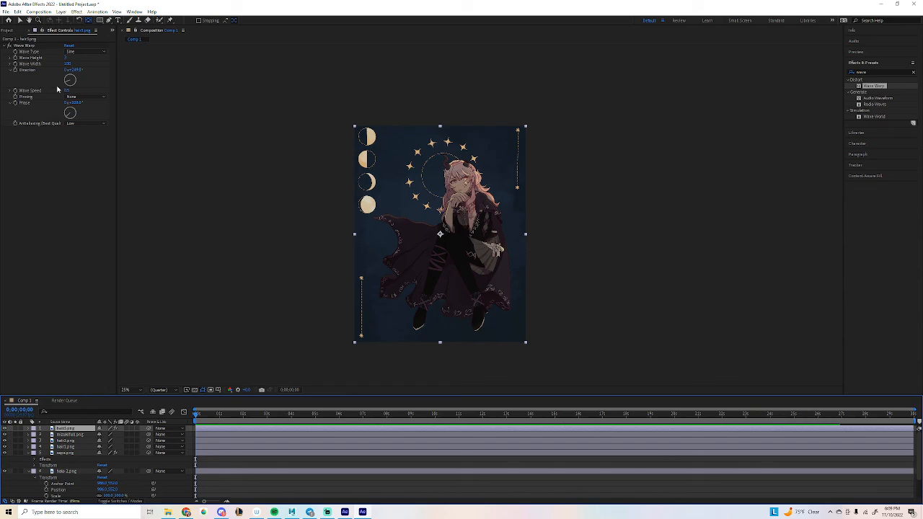
scroll(472, 183, up, 2)
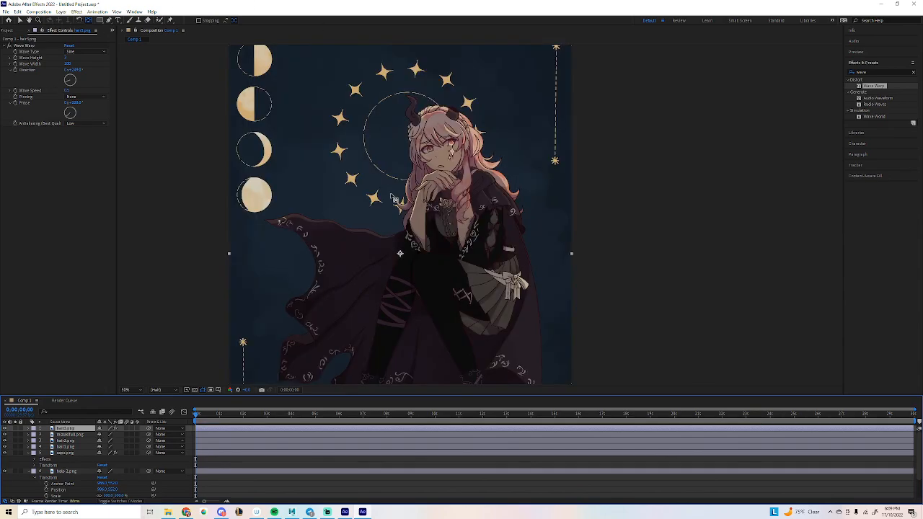